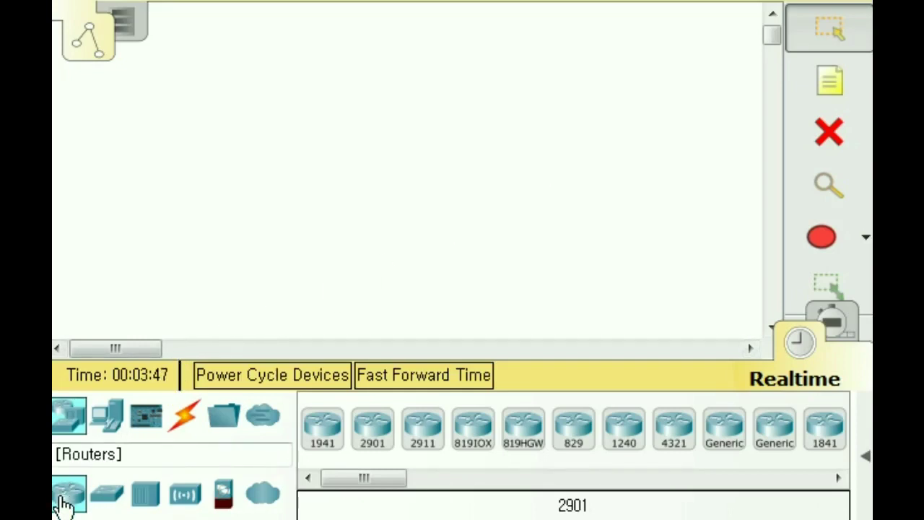
- Place two 1941 routers on the workspace, Router0 on the left and Router1 to its right
left_click(321, 433)
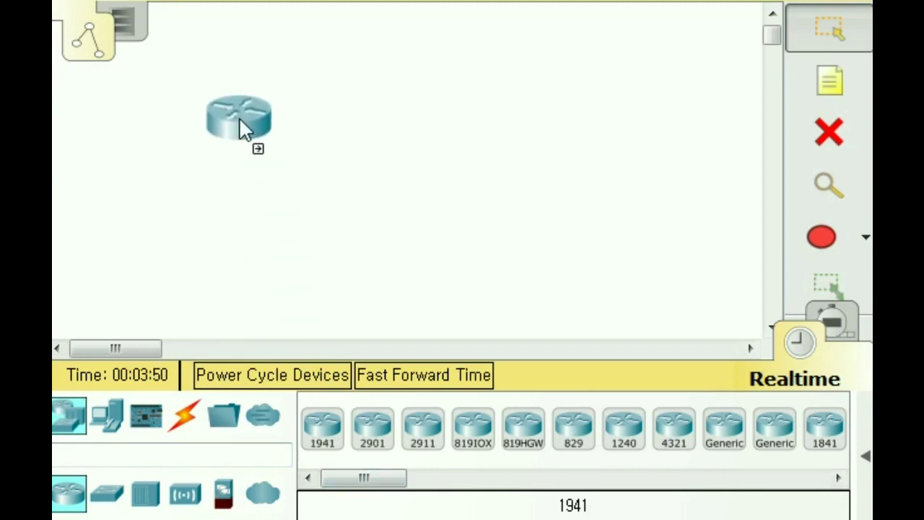
left_click(250, 153)
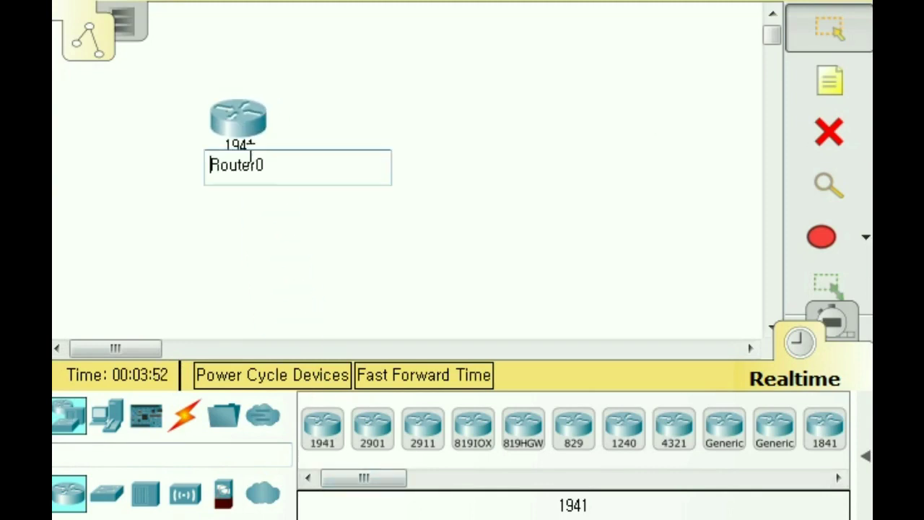
left_click(324, 422)
left_click(529, 128)
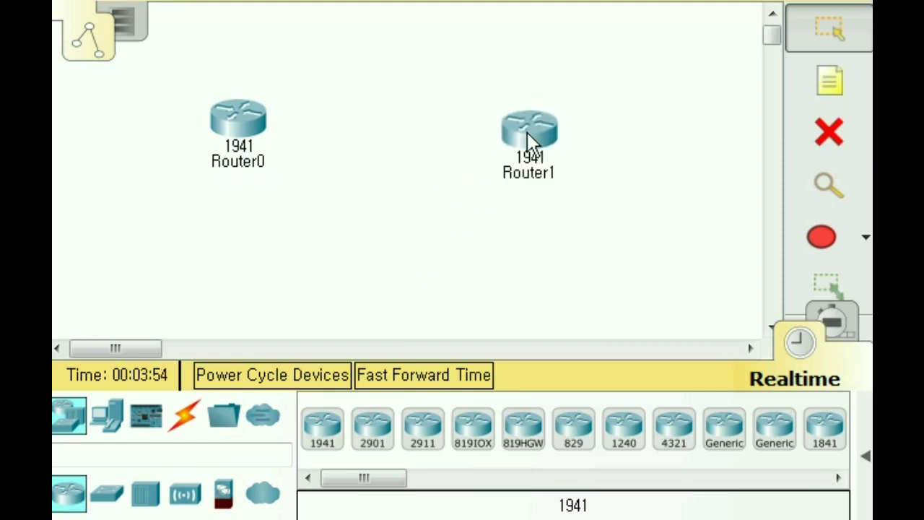
- Cable Router0 GigabitEthernet0/0 to Router1 GigabitEthernet0/0 using a copper cross-over connection
left_click(186, 424)
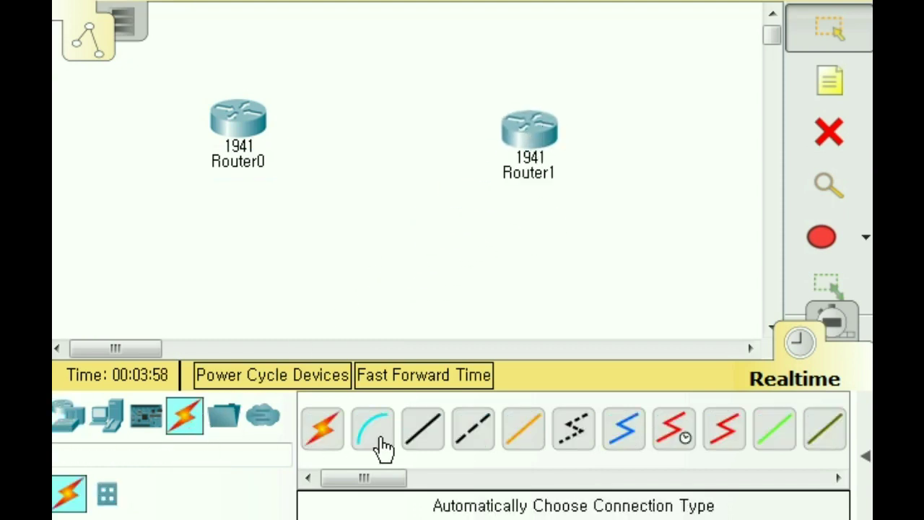
left_click(470, 442)
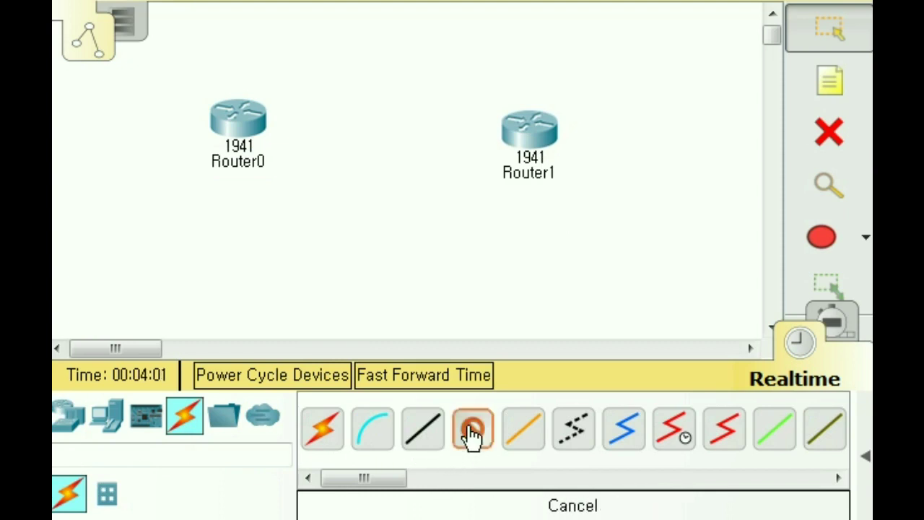
left_click(245, 126)
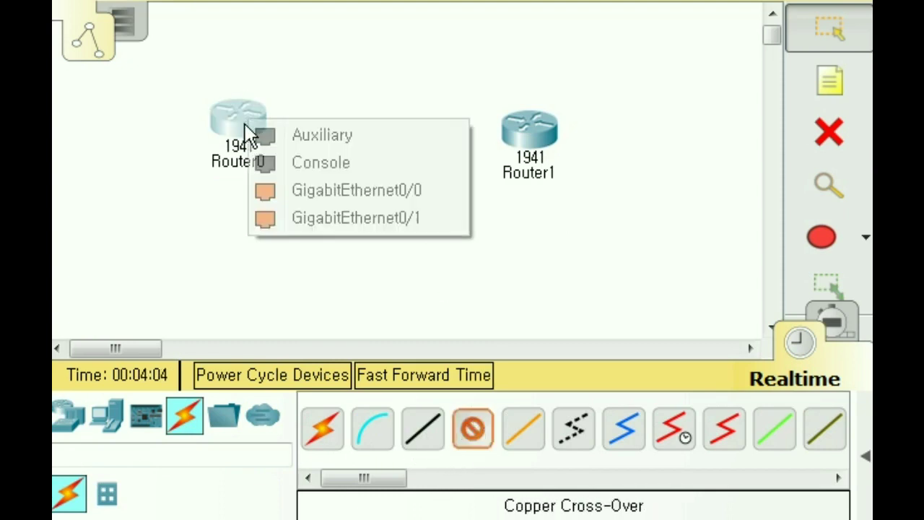
left_click(314, 193)
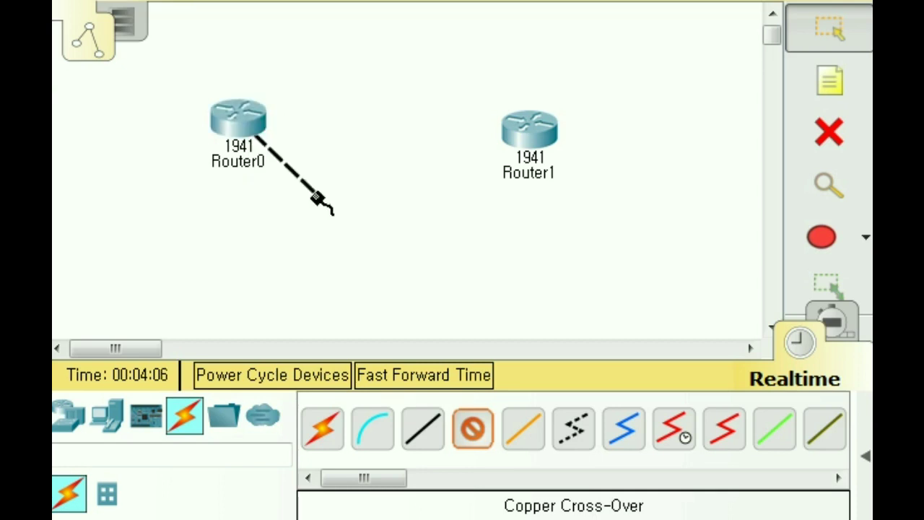
left_click(523, 127)
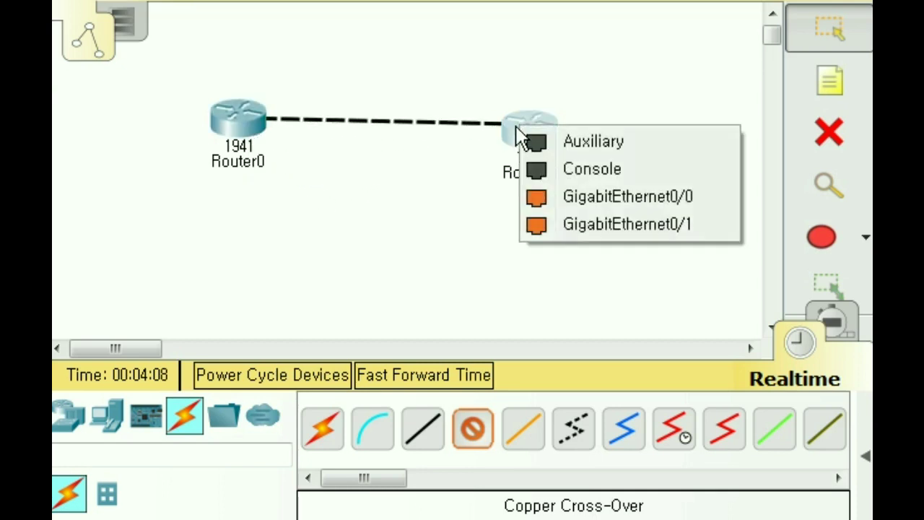
left_click(599, 206)
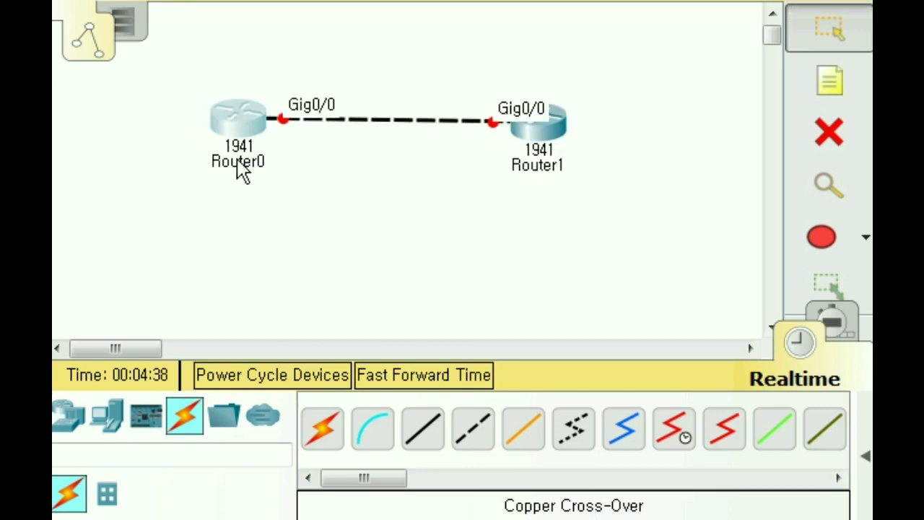
left_click(244, 165)
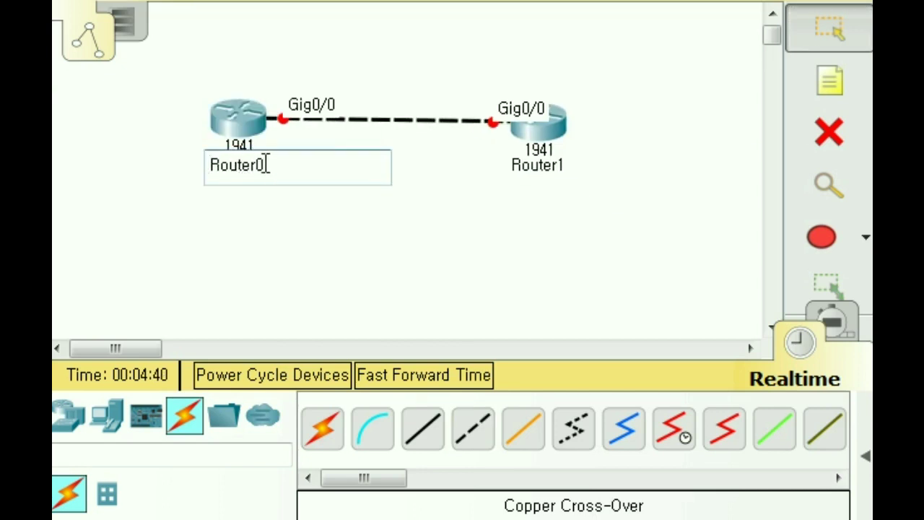
- Change the workspace labels so Router0 reads London and Router1 reads Paris
left_click_drag(262, 164, 173, 144)
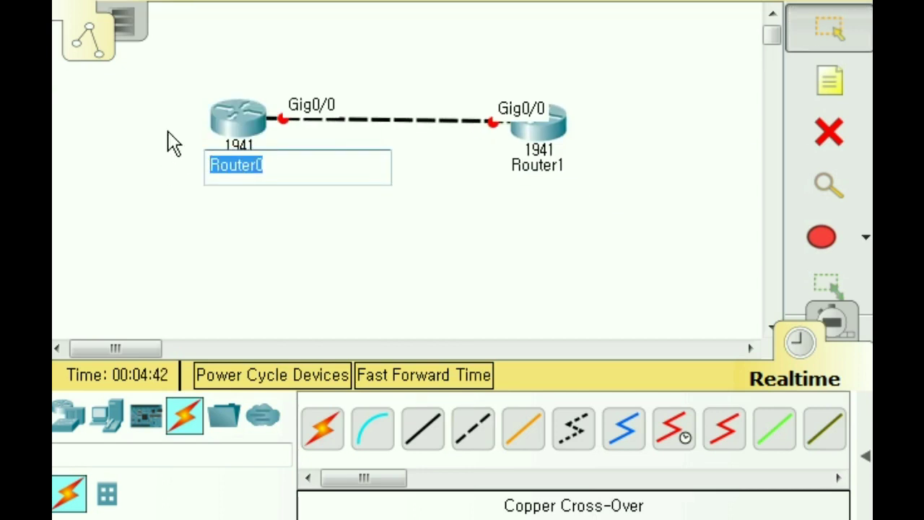
type("London")
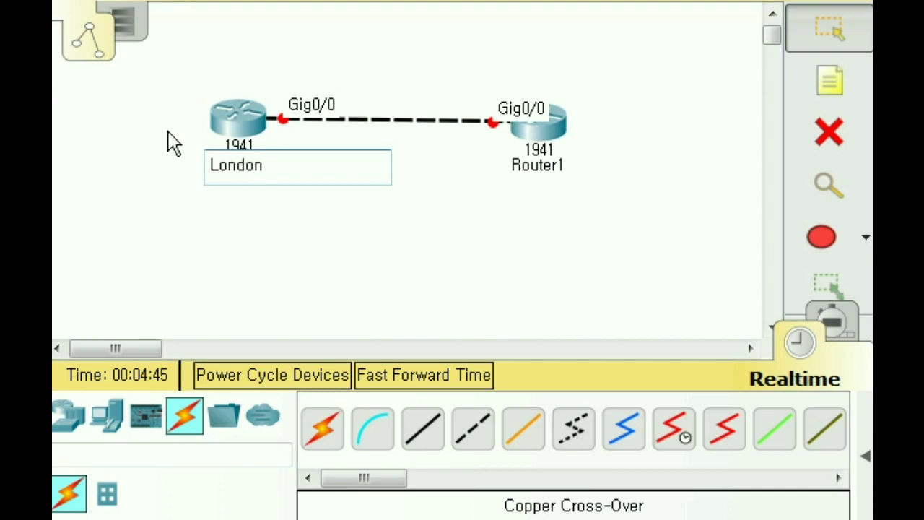
left_click(541, 165)
left_click_drag(569, 169, 495, 169)
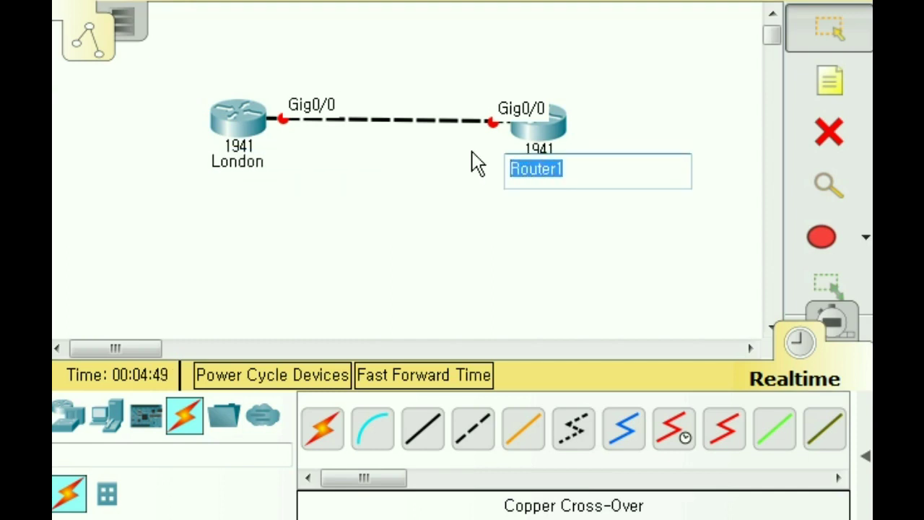
type("Paris")
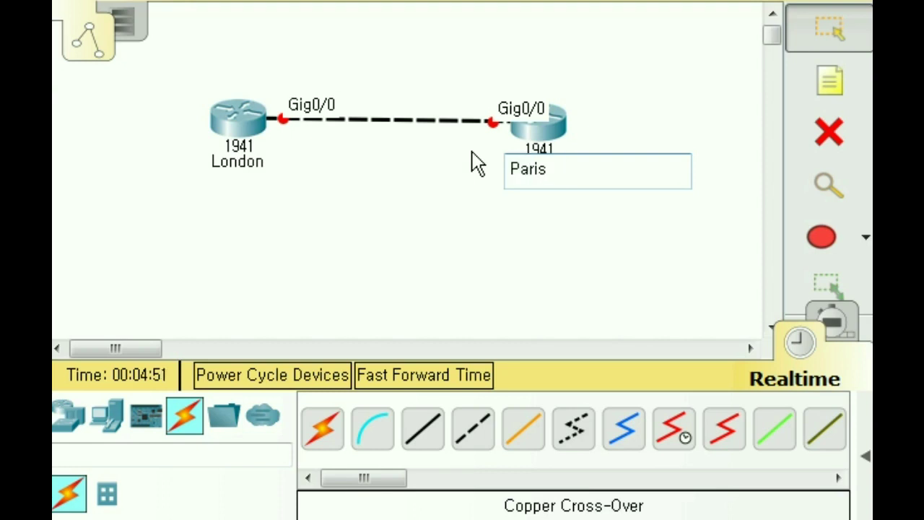
left_click(476, 163)
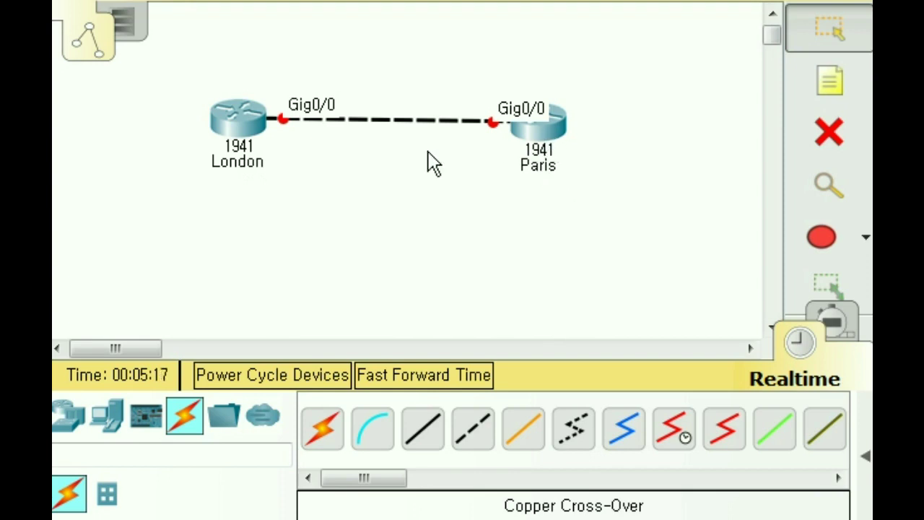
- Open London's CLI and answer no to the initial configuration dialog
left_click(241, 137)
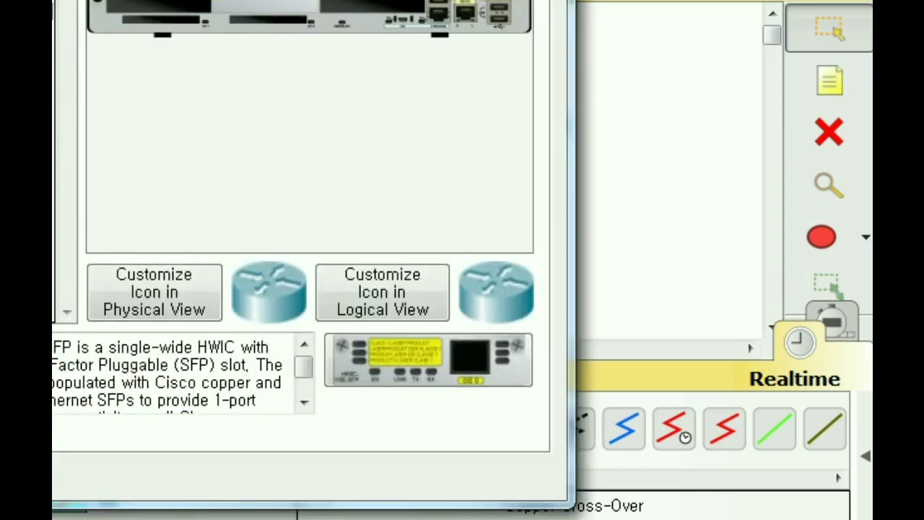
left_click_drag(283, 0, 480, 56)
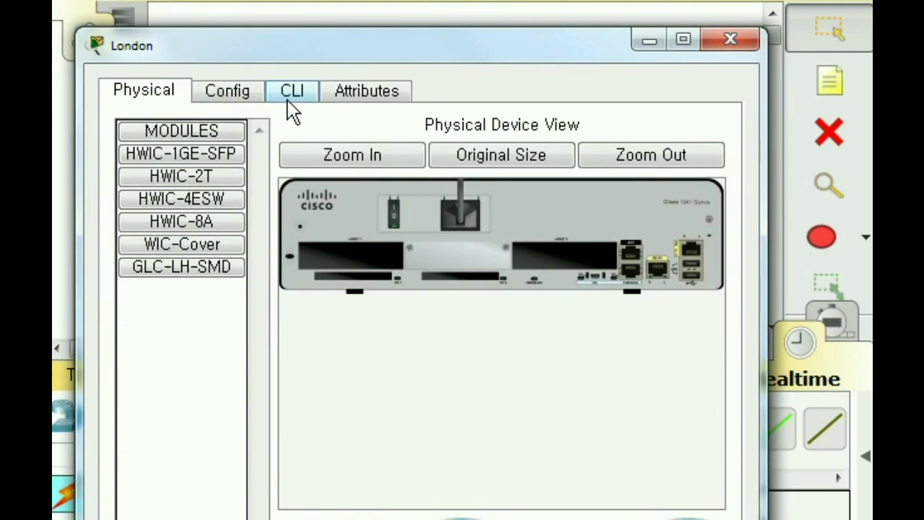
left_click(292, 93)
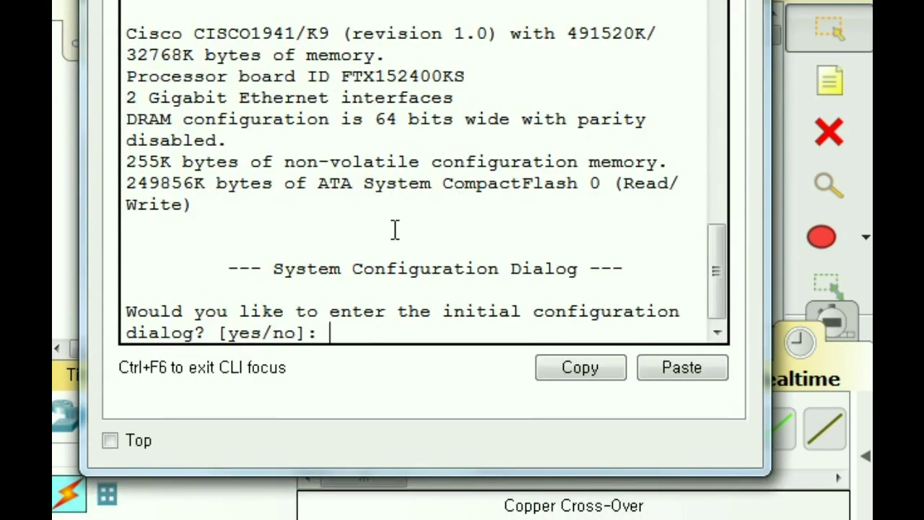
type("no")
key("Return")
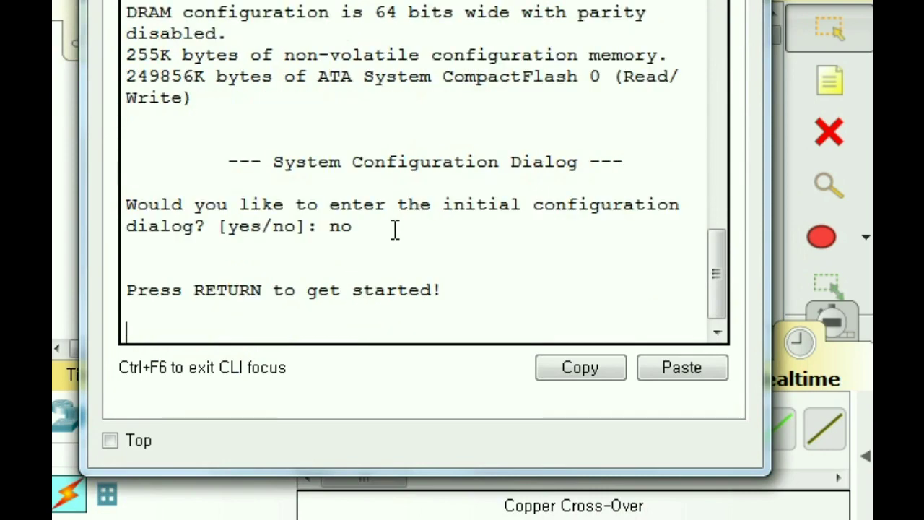
key("Return")
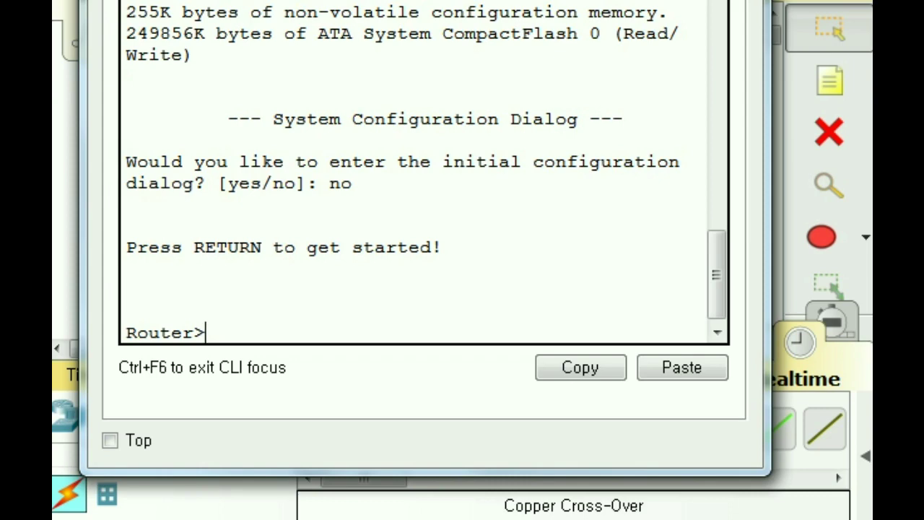
- Use en and conf t, then apply hostname London and close the window
type("en")
key("Return")
type("conf")
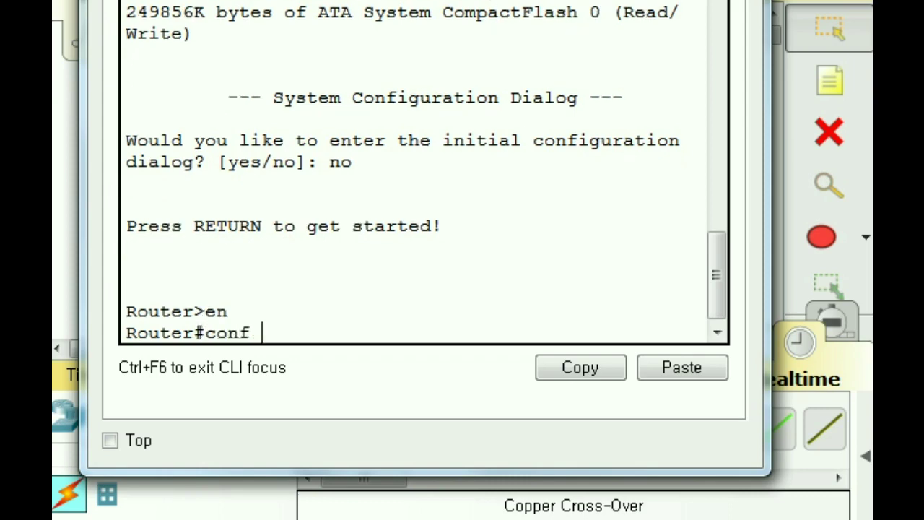
type(" t")
key("Return")
type("hostname")
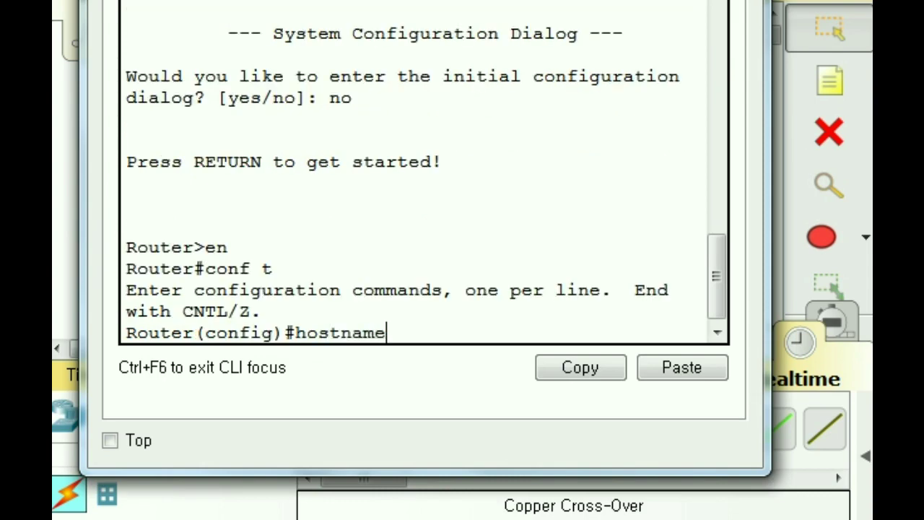
type(" London")
key("Return")
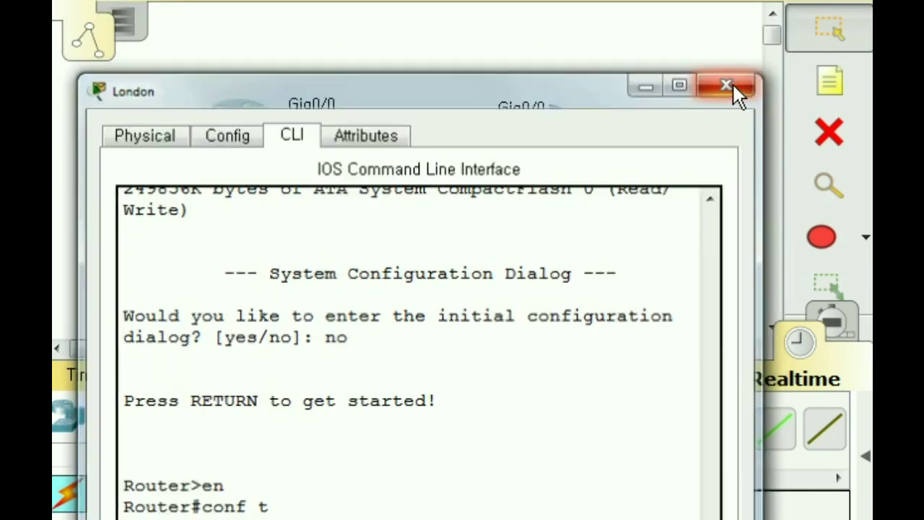
left_click(732, 83)
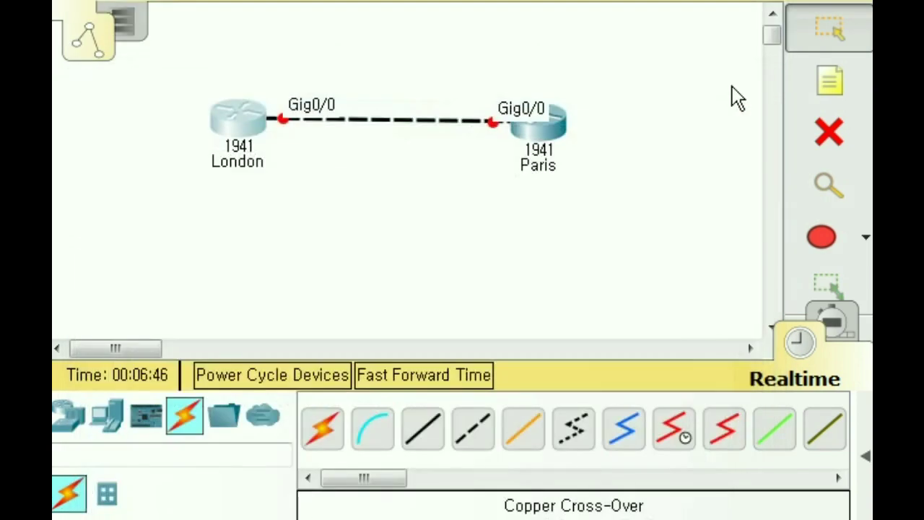
- Open the Paris router's CLI and answer no to the initial configuration dialog
left_click(543, 146)
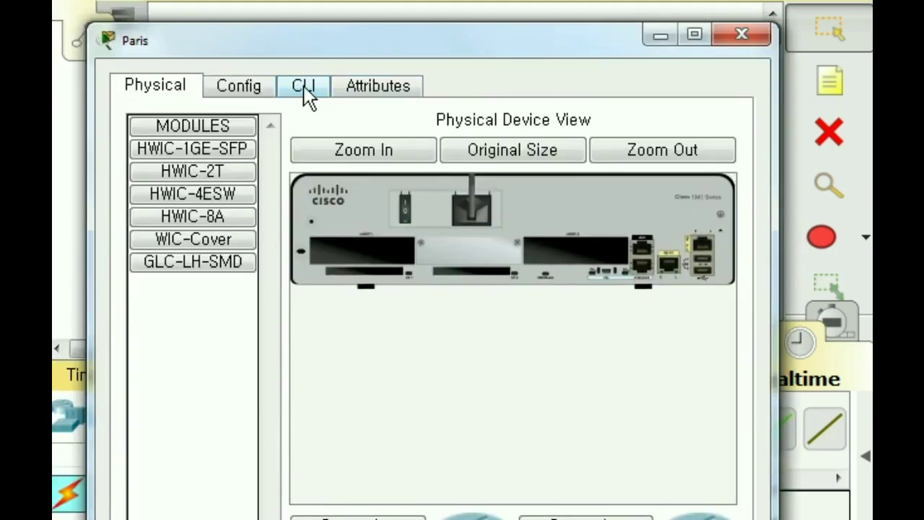
left_click(303, 87)
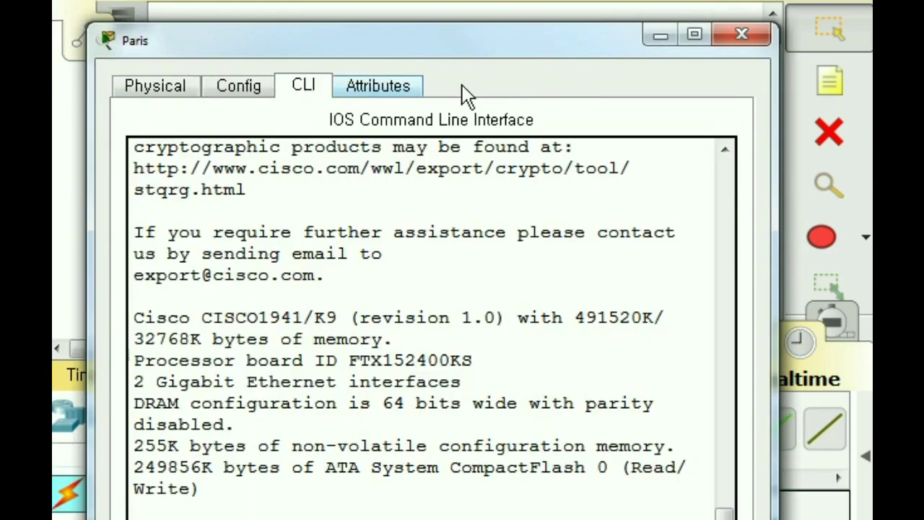
left_click_drag(529, 42, 530, 0)
type("no")
key("Return")
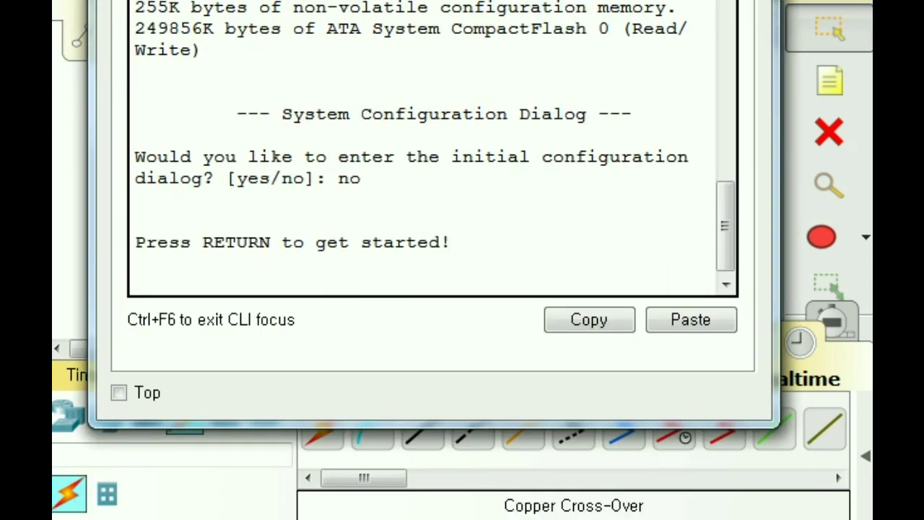
key("Return")
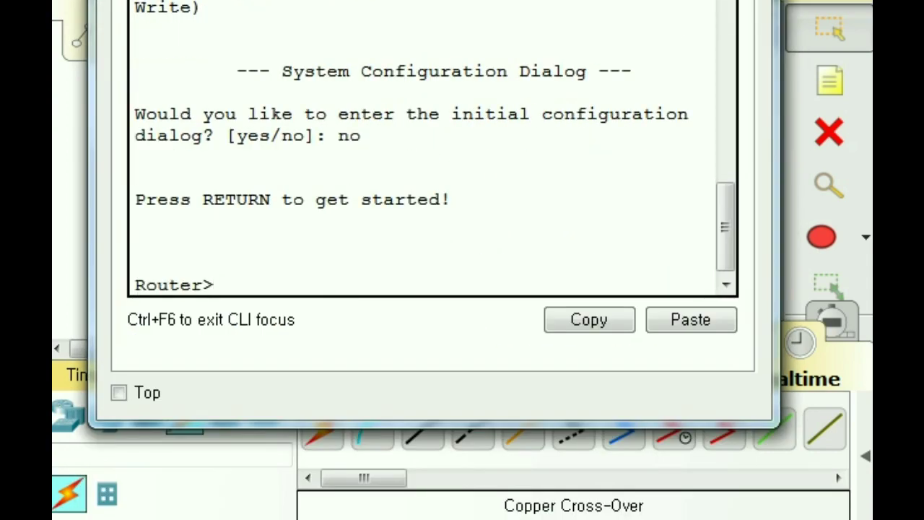
- Use en and conf t, then apply hostname Paris at the config prompt
type("en")
key("Return")
type("conf t")
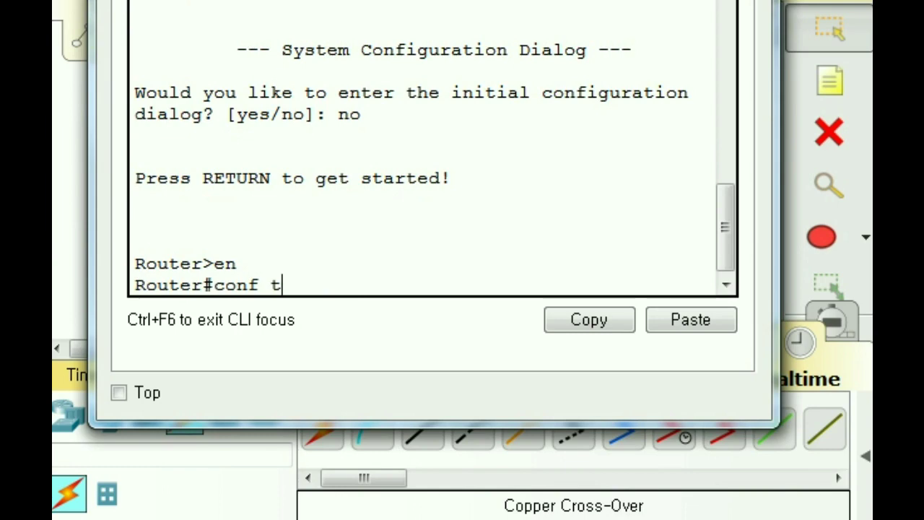
key("Return")
type("hostname Pari")
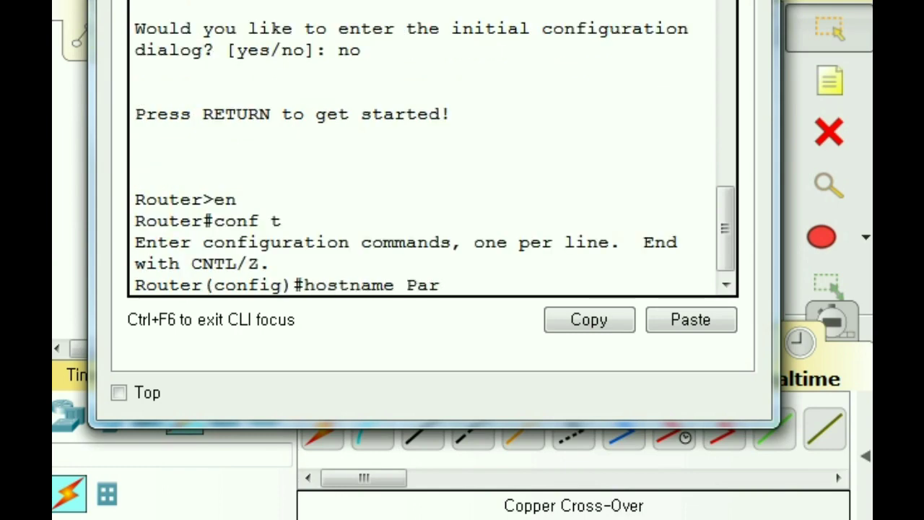
type("s")
key("Return")
left_click_drag(281, 284, 115, 283)
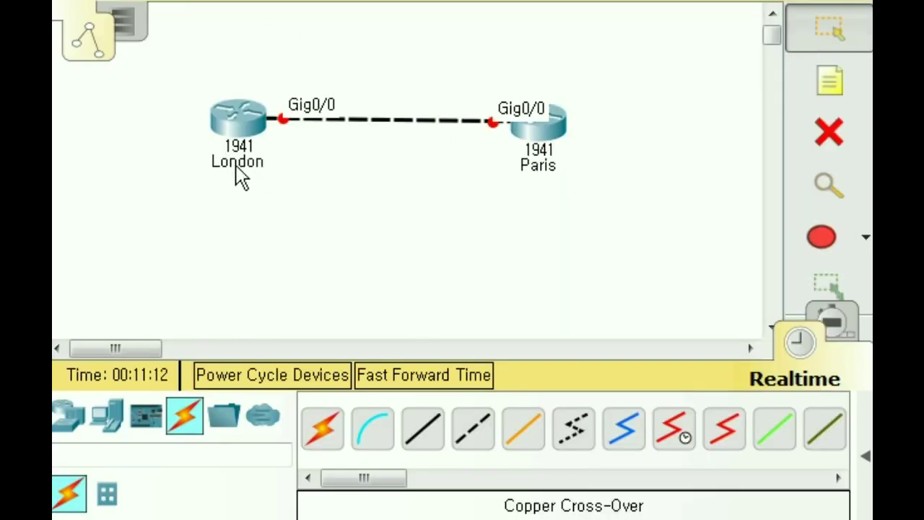
- In London's console, enter enable password followed by the chosen password at London(config)#
left_click(243, 163)
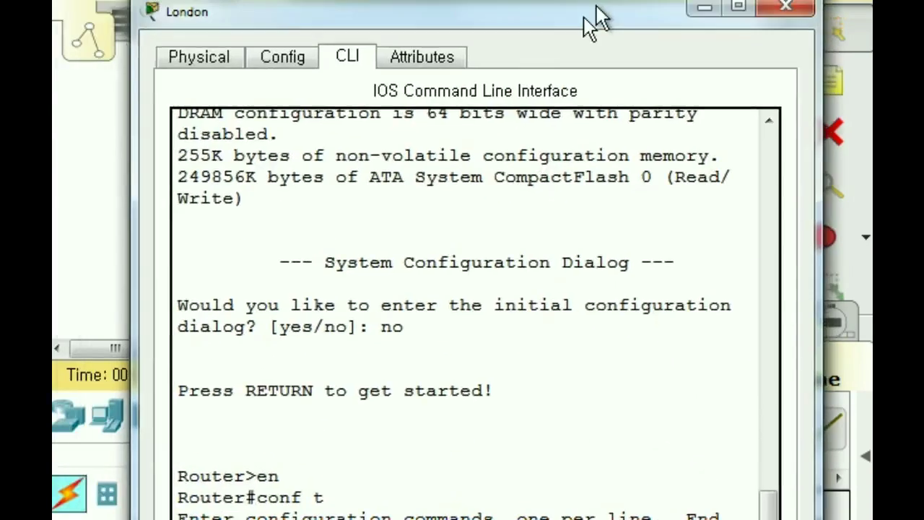
left_click_drag(594, 21, 546, 21)
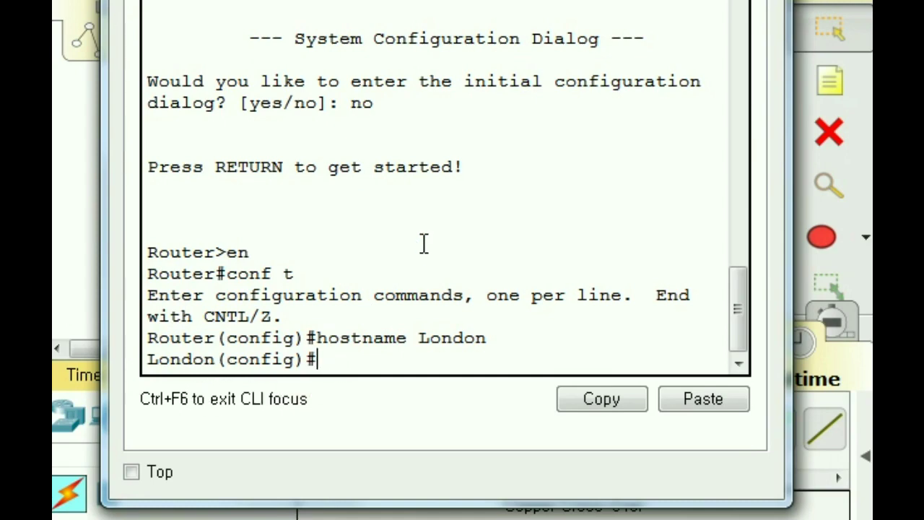
type("enabl")
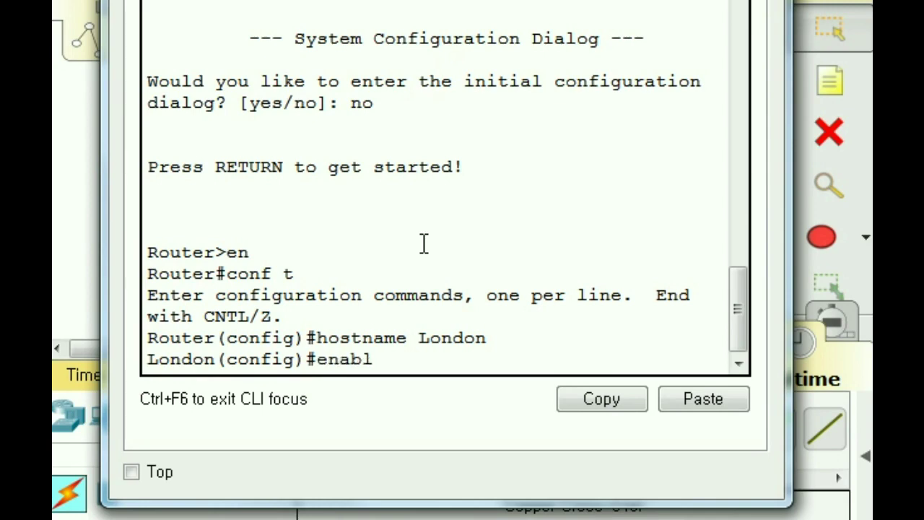
type("e password")
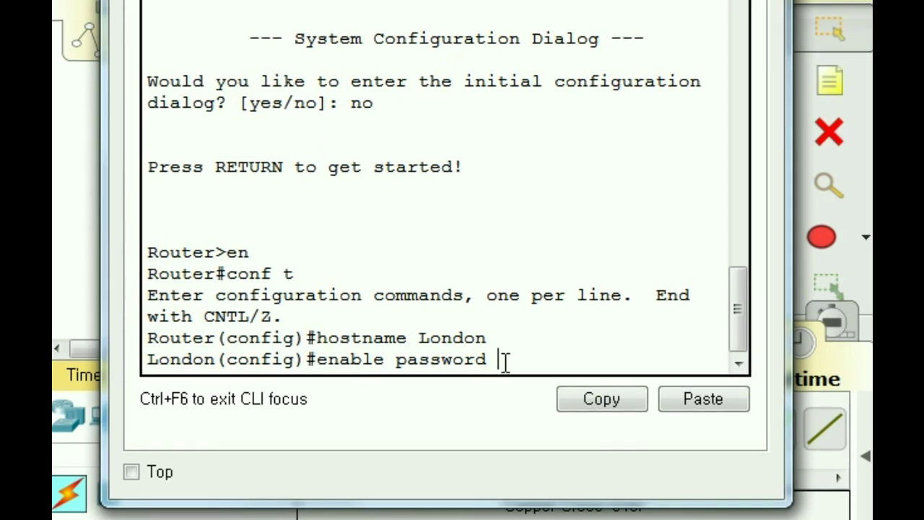
type("pem")
key("Return")
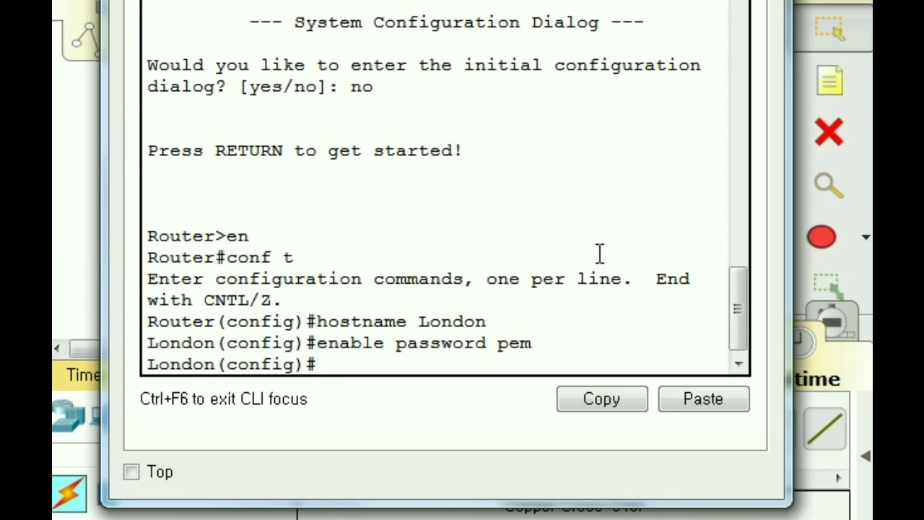
- Exit configuration mode with end, log out with exit, and start a new London session
type("end")
key("Return")
type("exit")
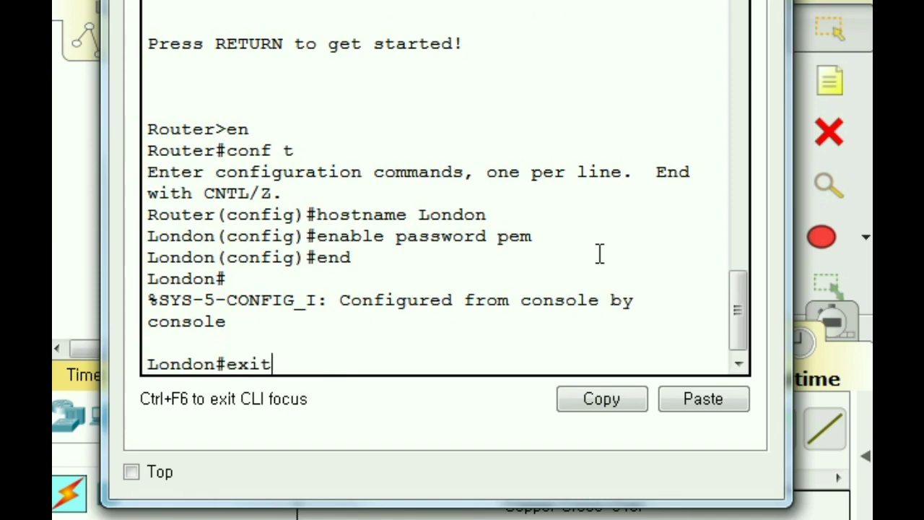
key("Return")
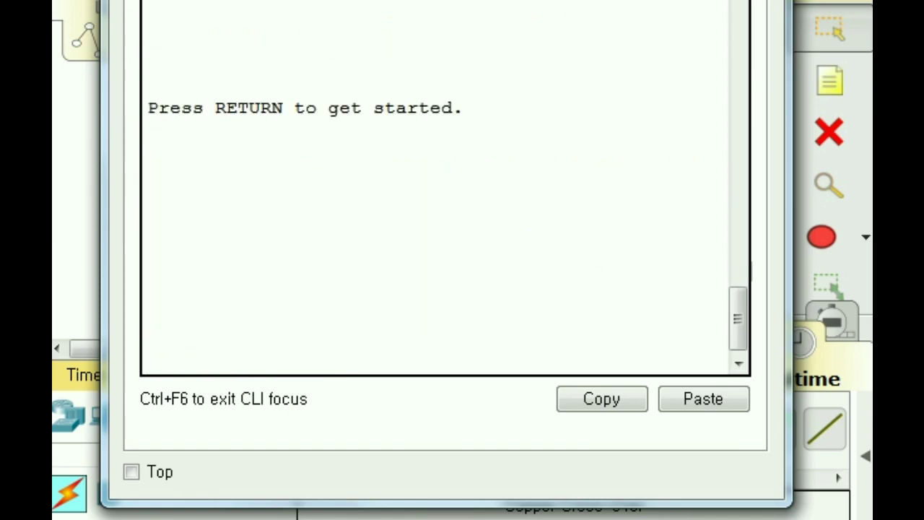
key("Return")
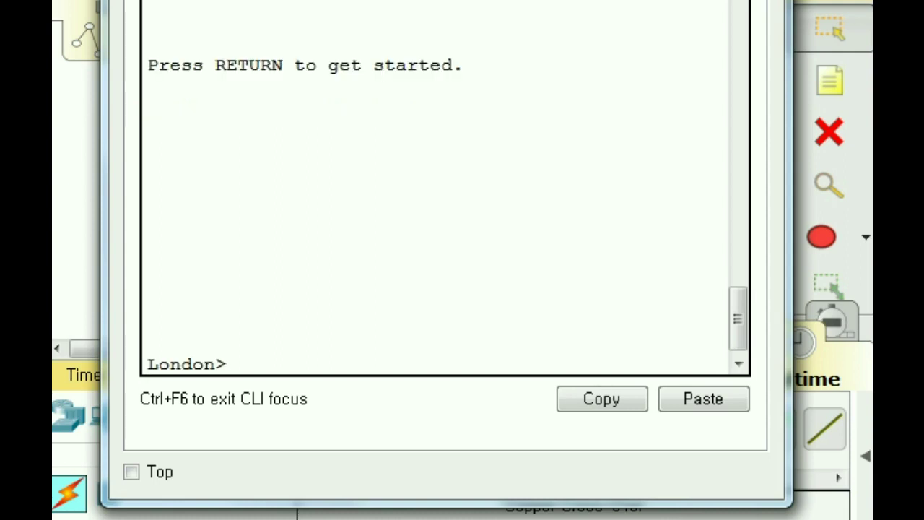
- Type en at London> and supply the enable password at the Password: prompt
double_click(242, 368)
left_click(239, 362)
type("en")
key("Return")
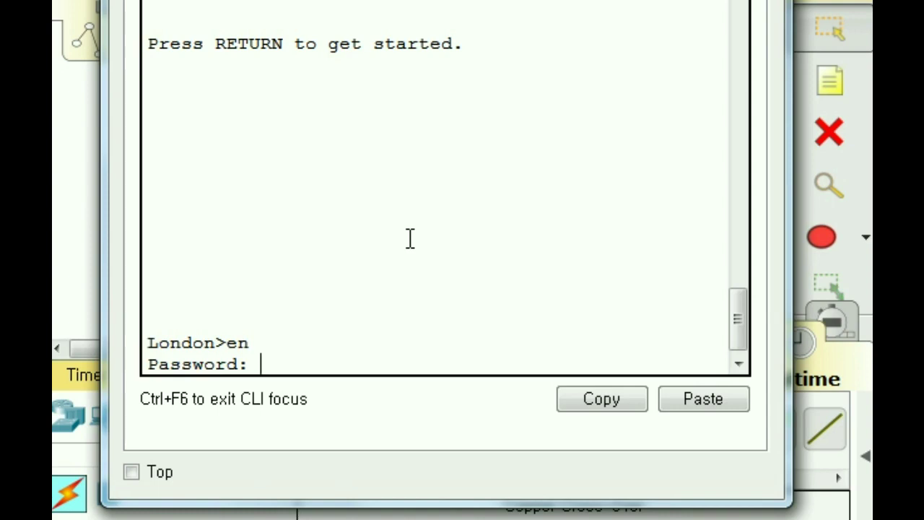
key("Return")
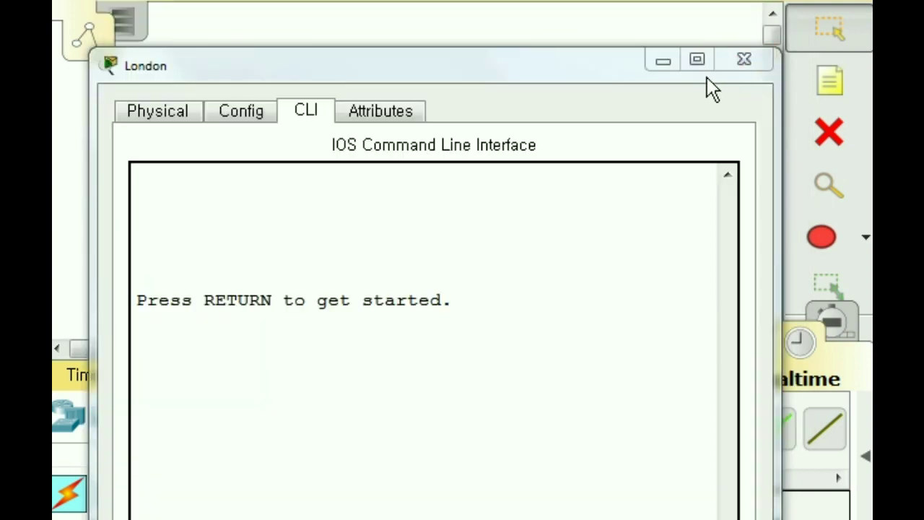
- Close London's window and give Paris an enable secret with the chosen password
left_click(744, 60)
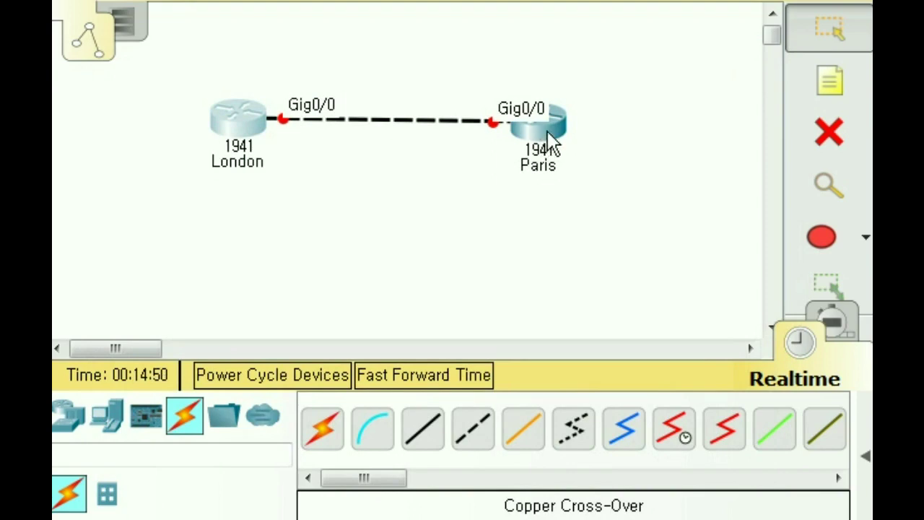
left_click(547, 131)
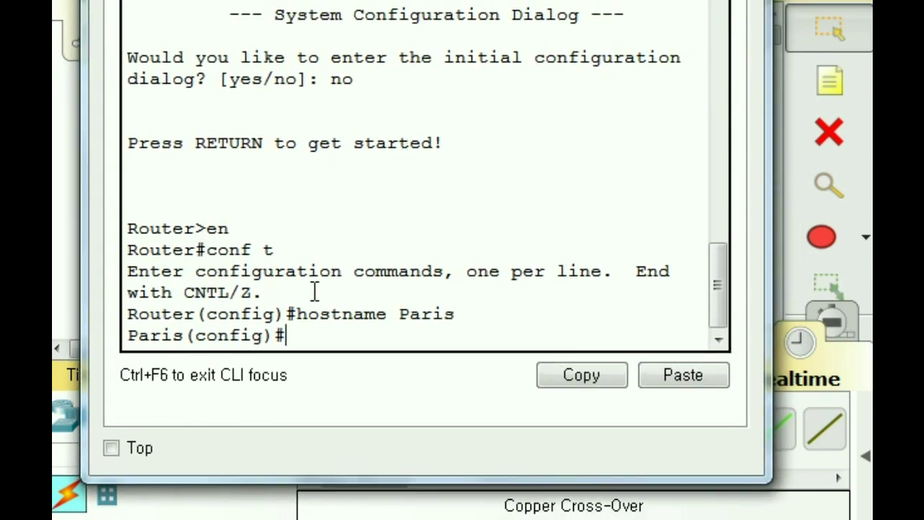
type("enabl")
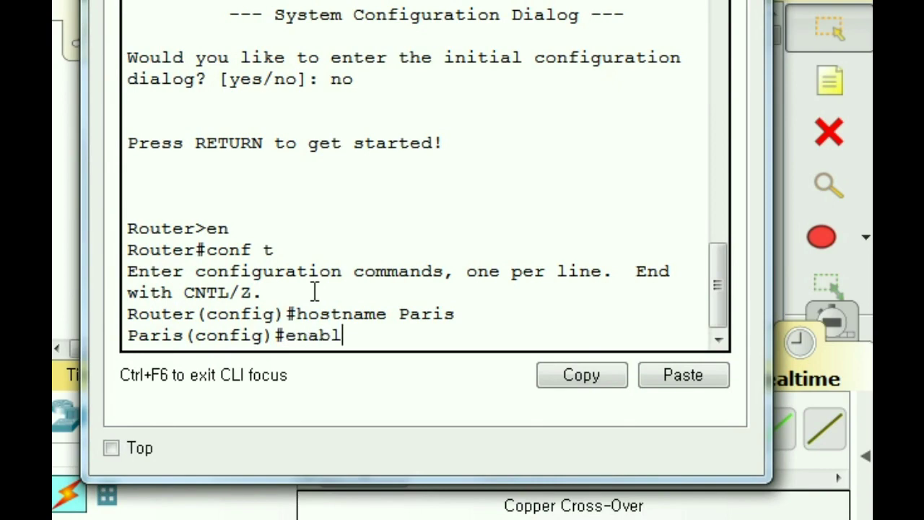
type("e secr")
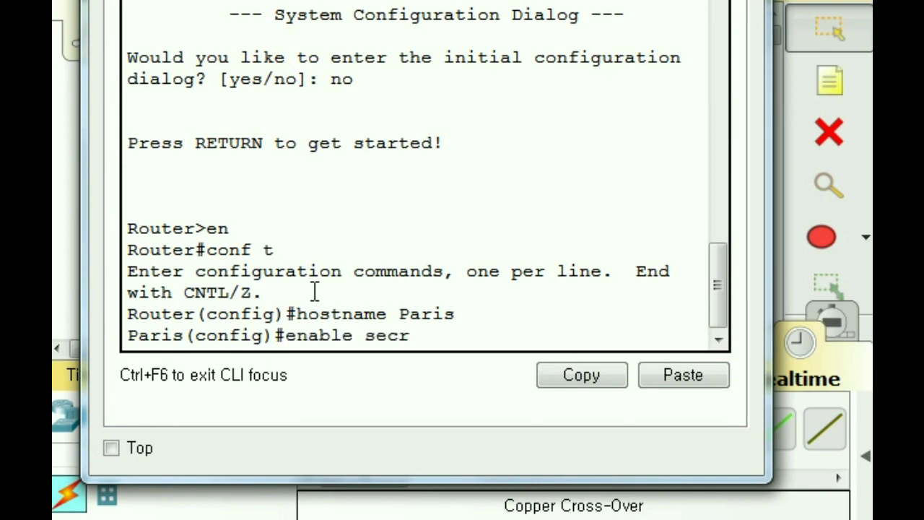
type("et spem")
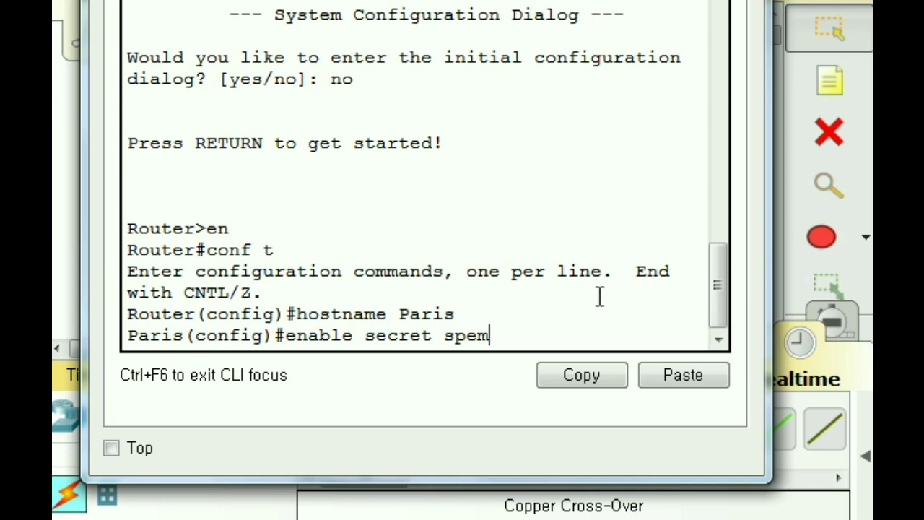
key("Return")
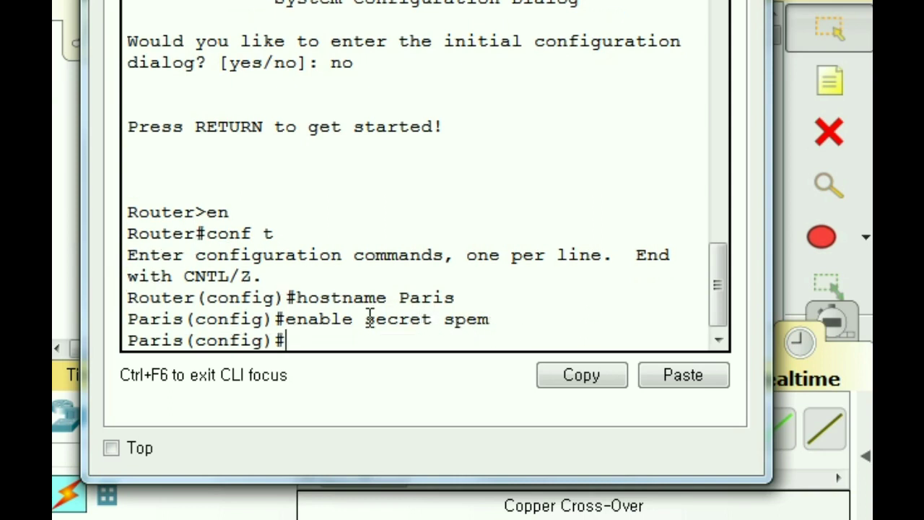
left_click_drag(366, 319, 433, 321)
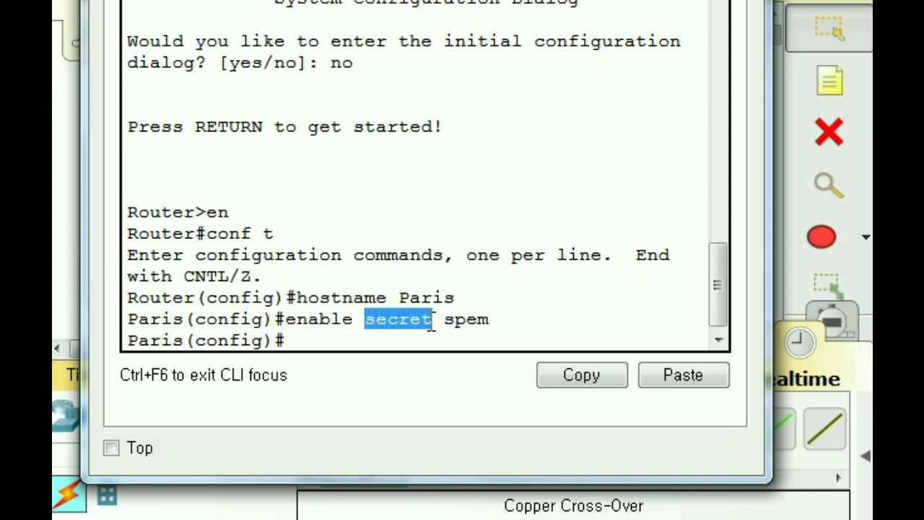
left_click(305, 340)
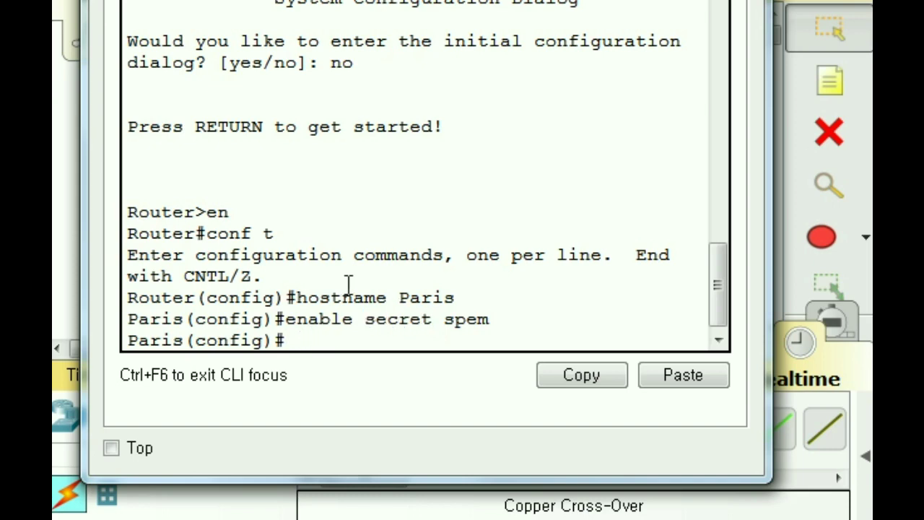
- Leave Paris configuration mode with end and log out of its console with exit
type("end")
key("Return")
type("exit")
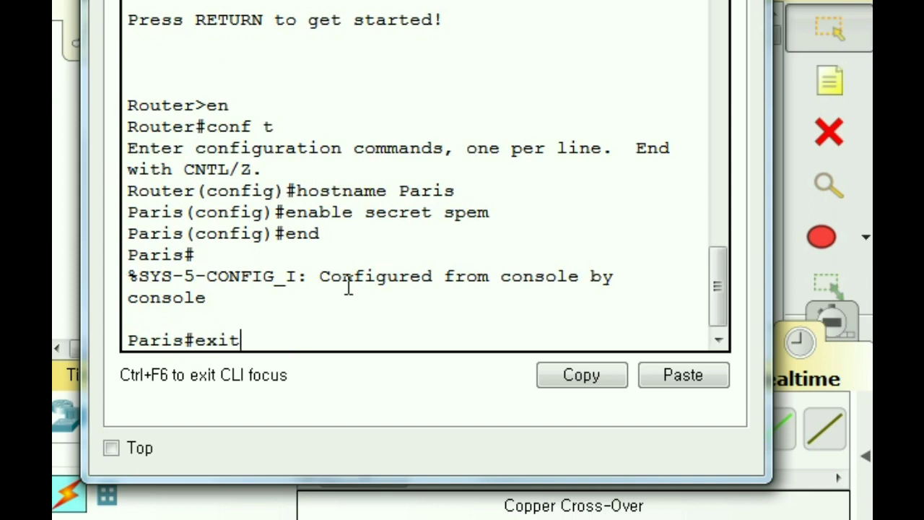
key("Return")
key("Return")
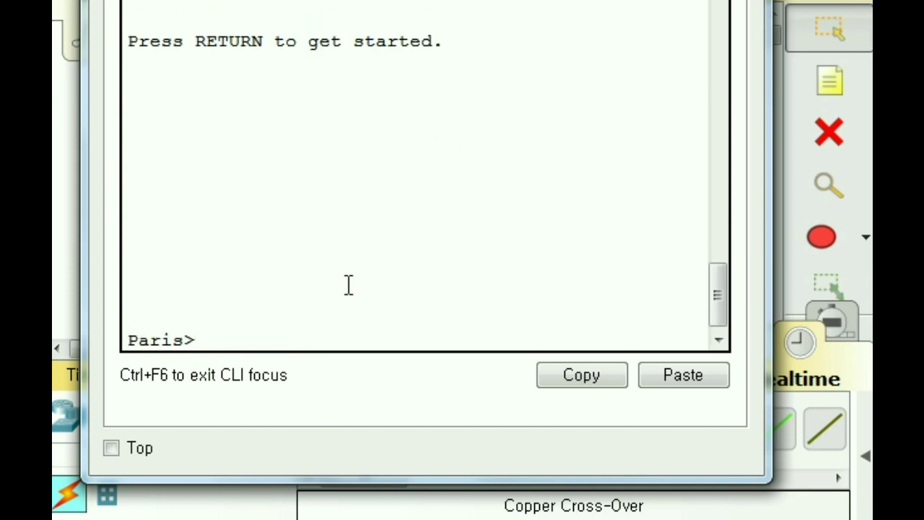
- Reach Paris# by entering en and the enable secret, then type show run
type("en")
key("Return")
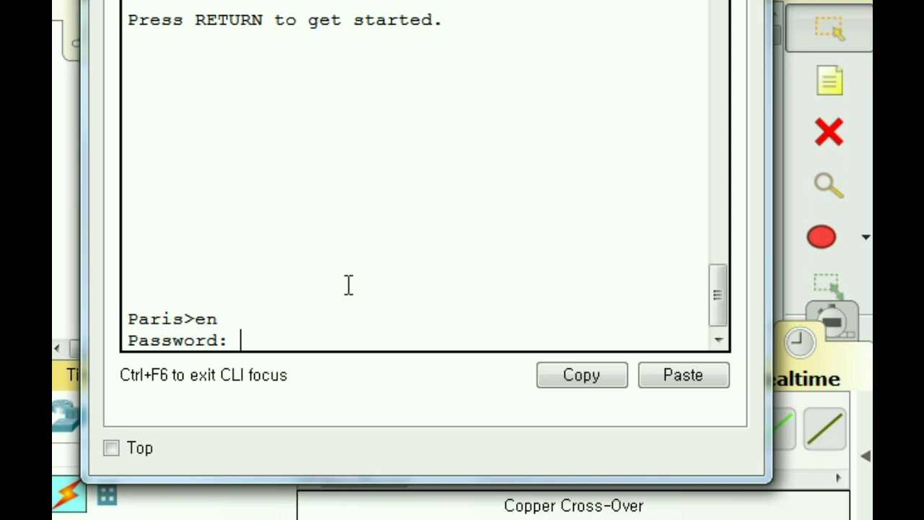
key("Return")
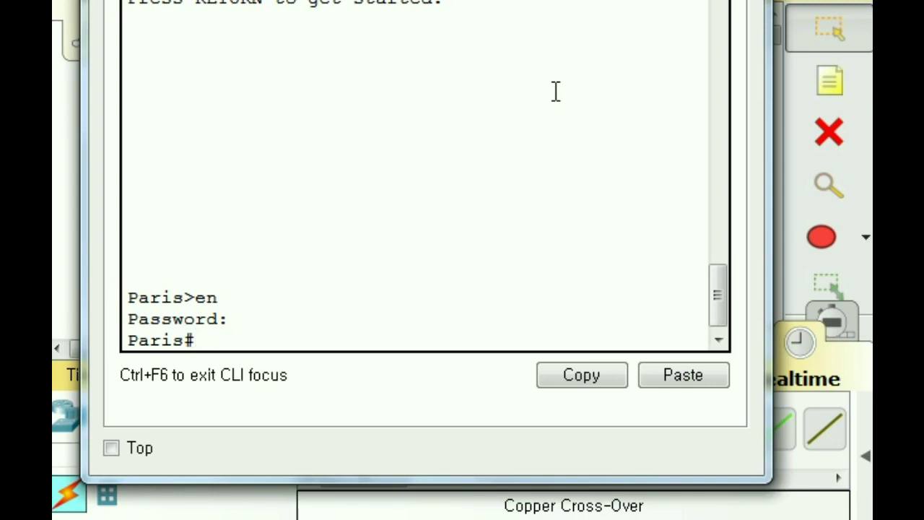
type("show run")
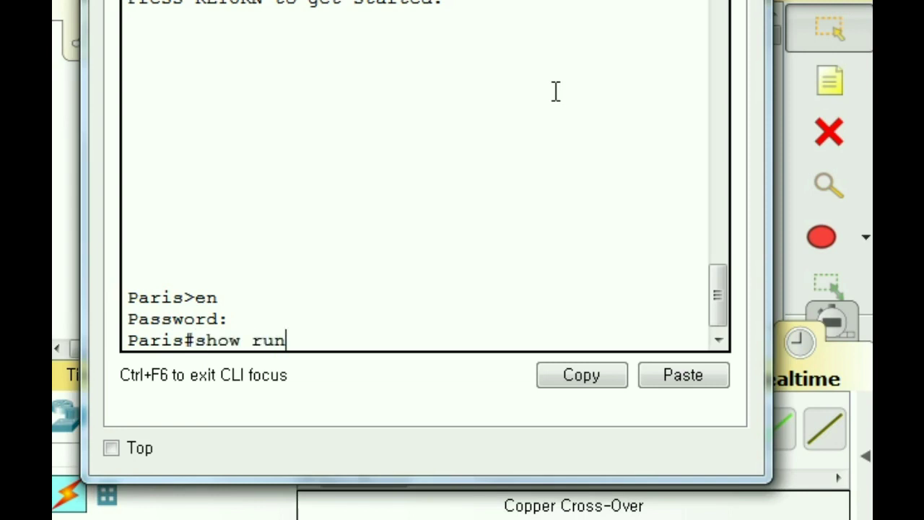
- Run show run, highlight the hostname Paris and enable secret 5 hash lines, then close the window
key("Return")
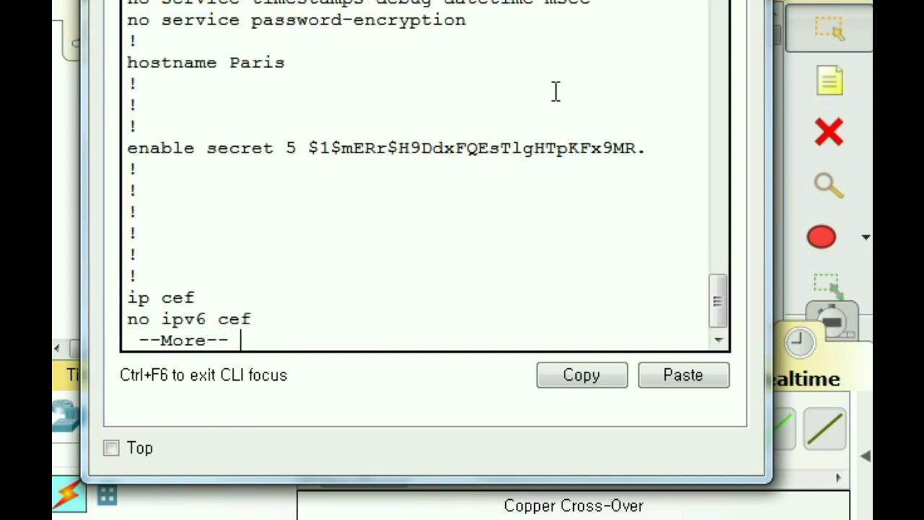
left_click_drag(127, 63, 228, 63)
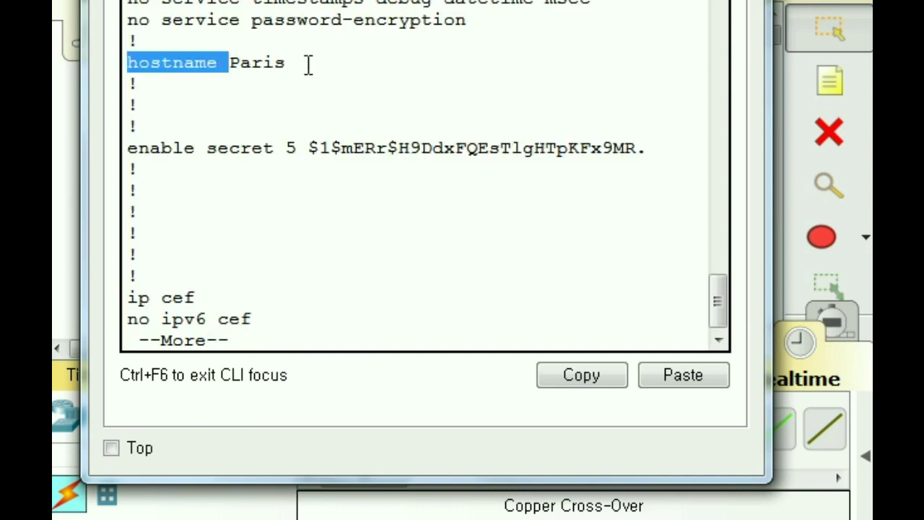
left_click_drag(289, 62, 127, 62)
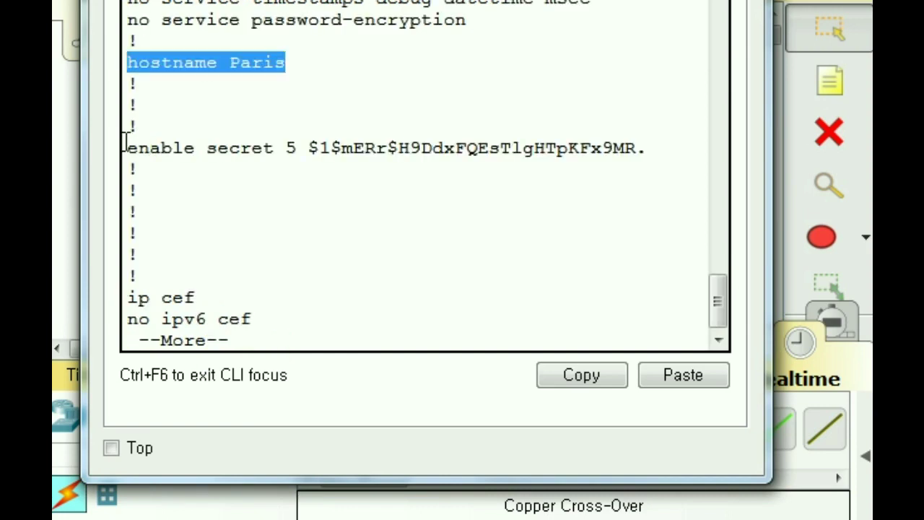
left_click_drag(127, 148, 660, 148)
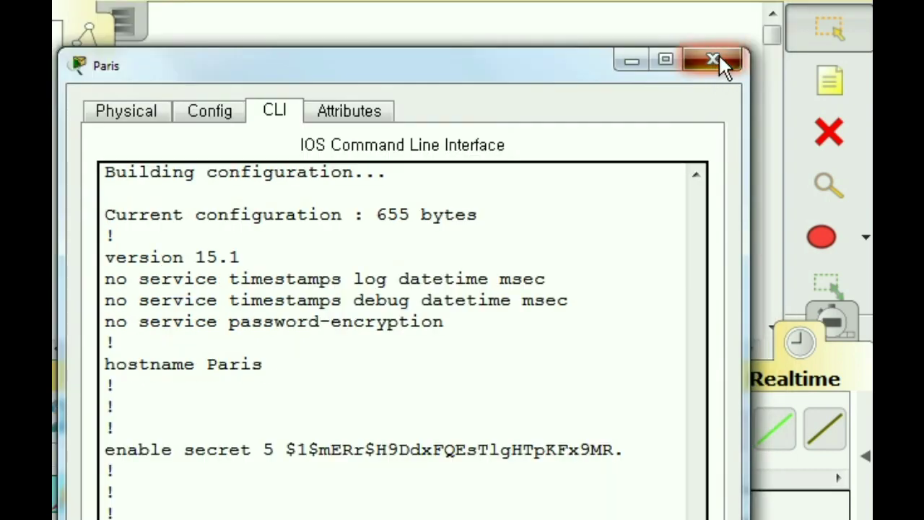
left_click(713, 60)
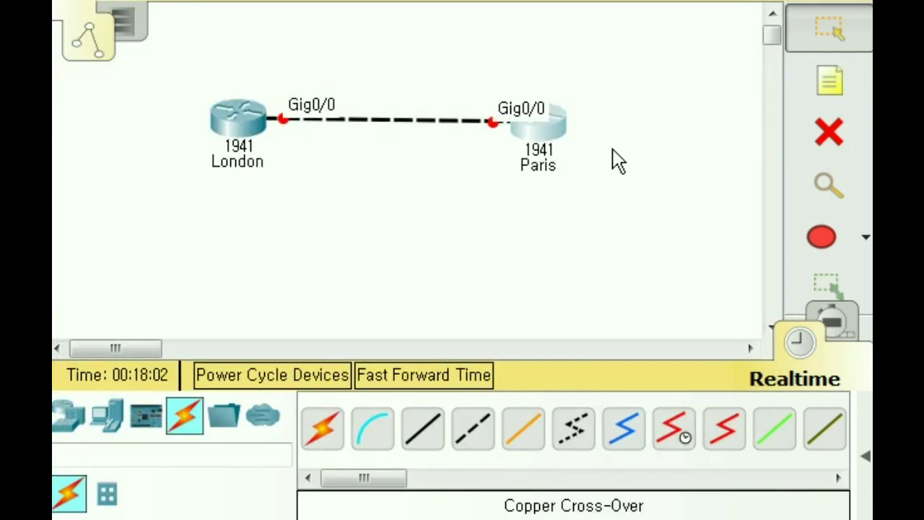
- Open London's CLI, list its running configuration with 'sho run', and highlight the hostname London line
left_click(233, 129)
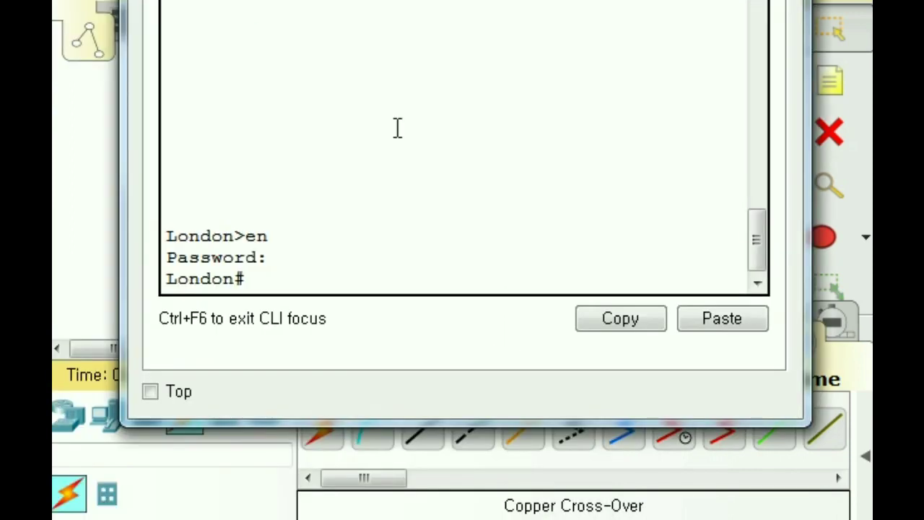
type("sho")
type(" ru")
type("n")
key("Return")
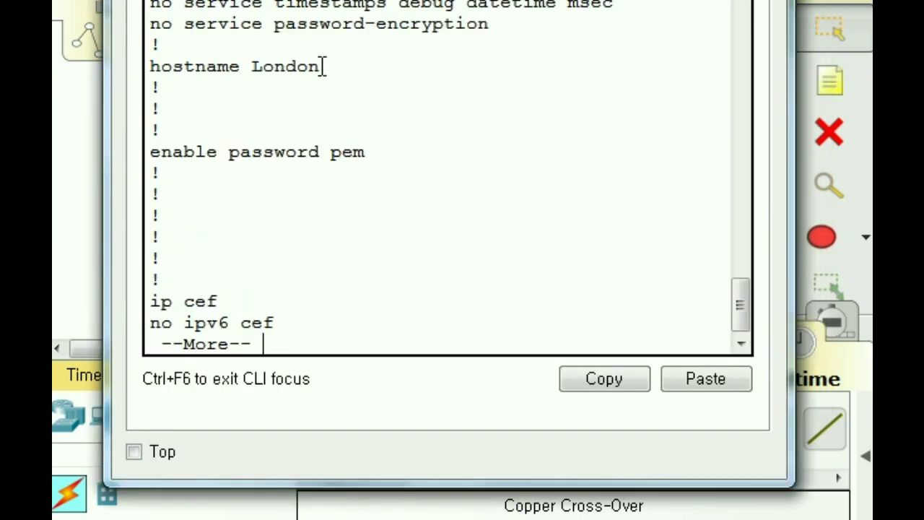
left_click_drag(338, 5, 299, 2)
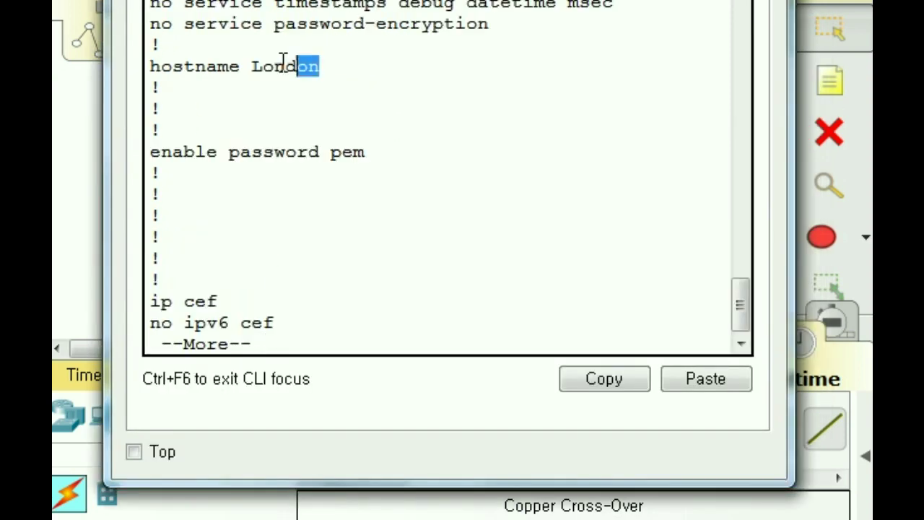
left_click_drag(283, 59, 120, 69)
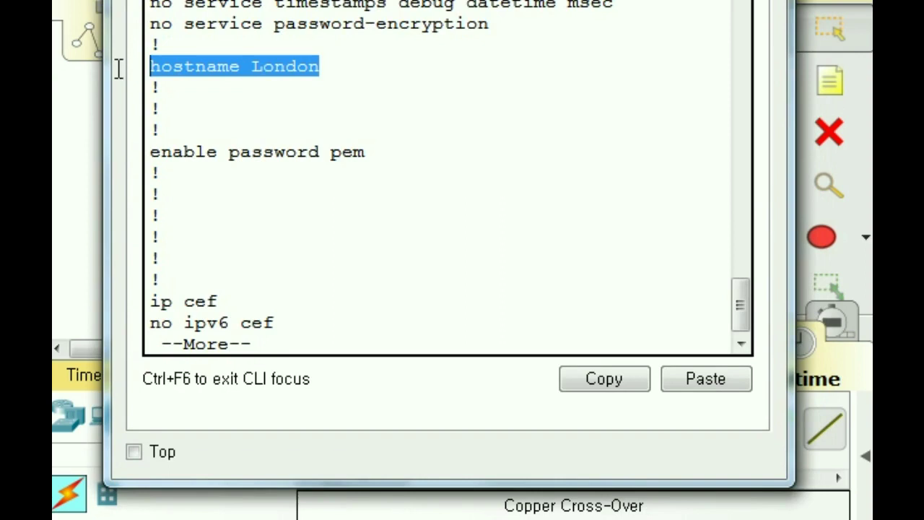
- Highlight the plain-text enable password line, then quit the listing back to the London# prompt
double_click(346, 152)
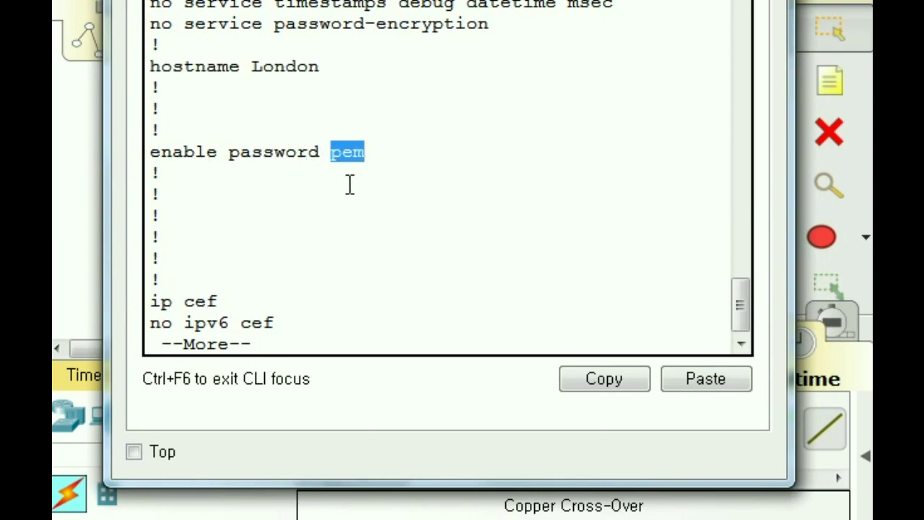
left_click(400, 160)
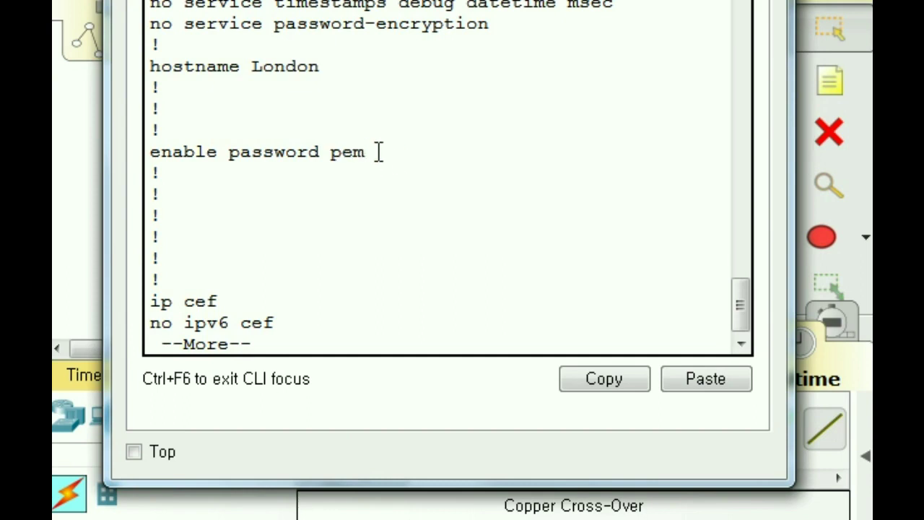
left_click_drag(330, 151, 383, 154)
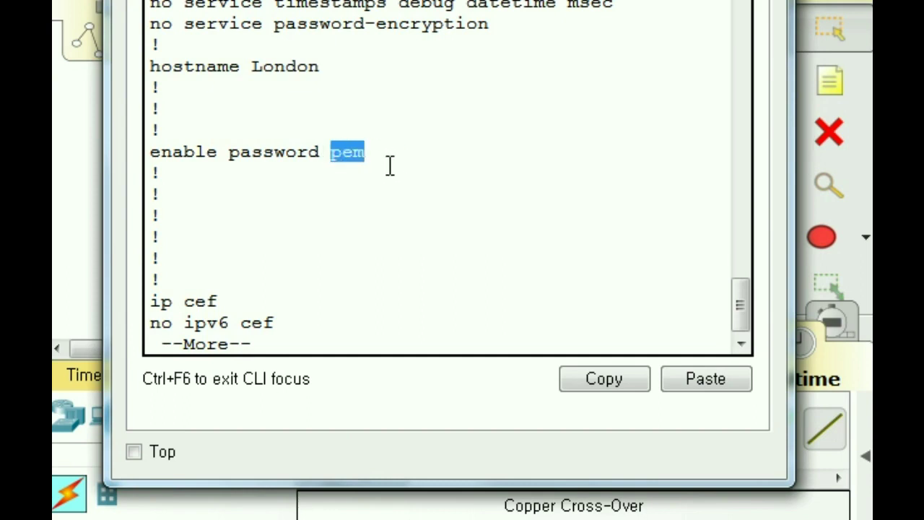
left_click(371, 123)
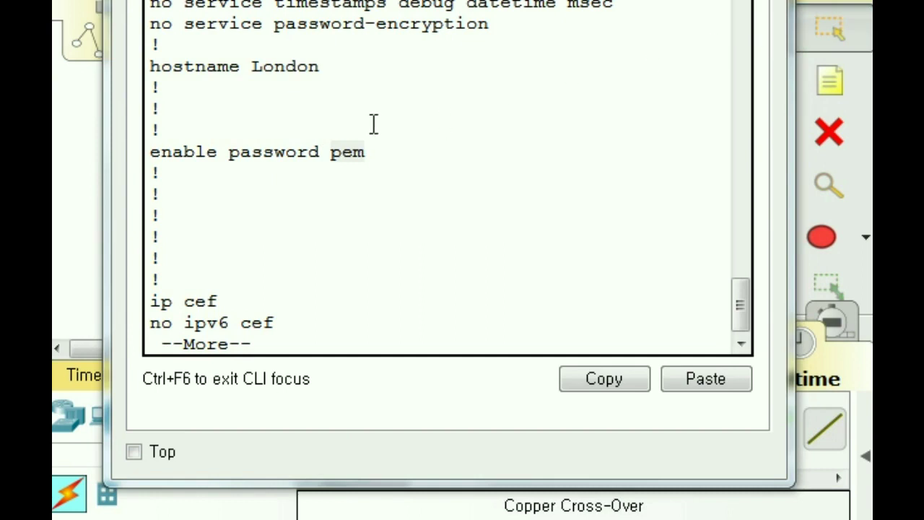
double_click(330, 151)
left_click_drag(328, 161, 356, 158)
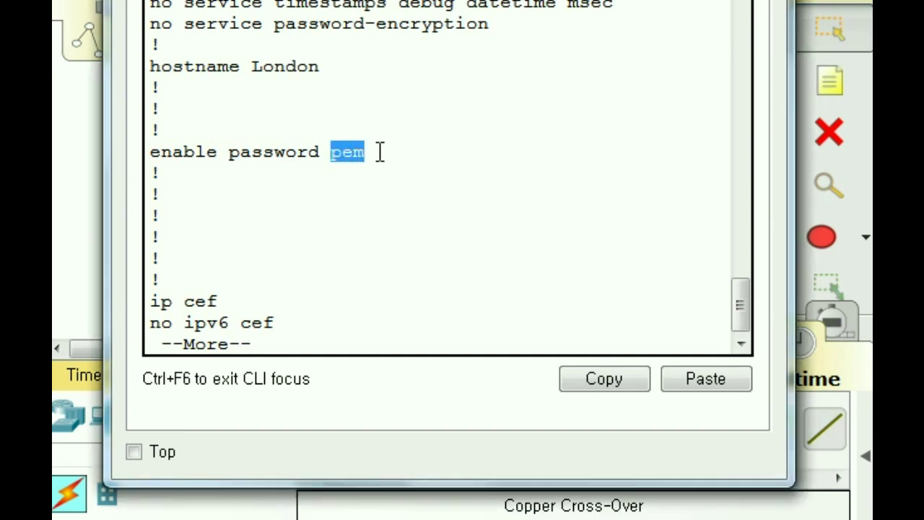
left_click(390, 161)
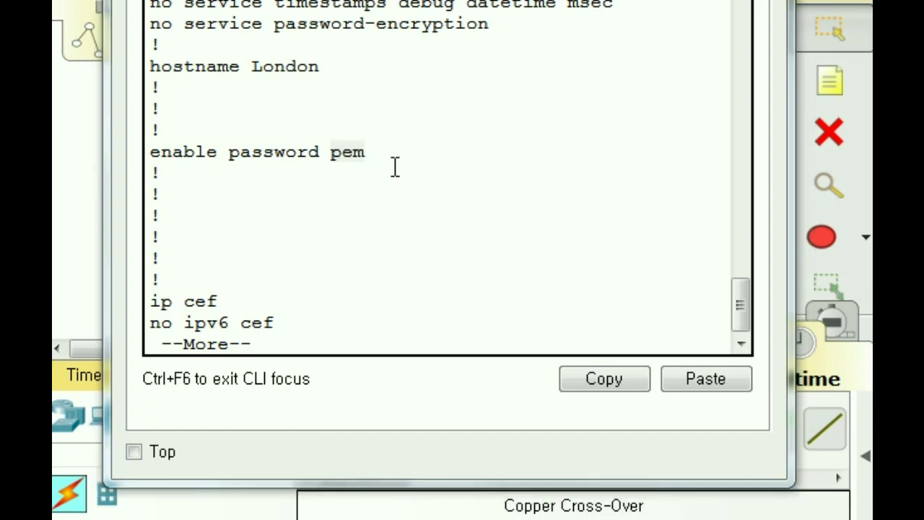
left_click(341, 163)
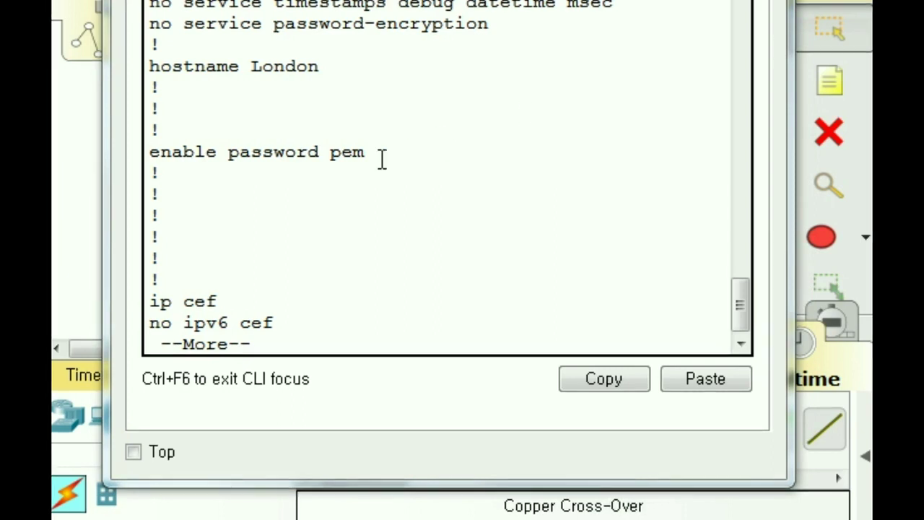
key("q")
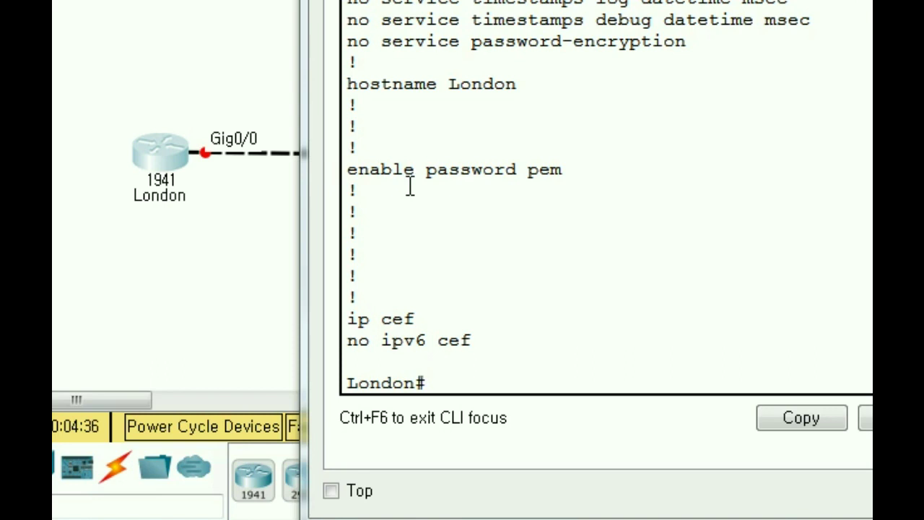
- Enter global configuration mode on London with 'conf t'
left_click_drag(348, 169, 563, 171)
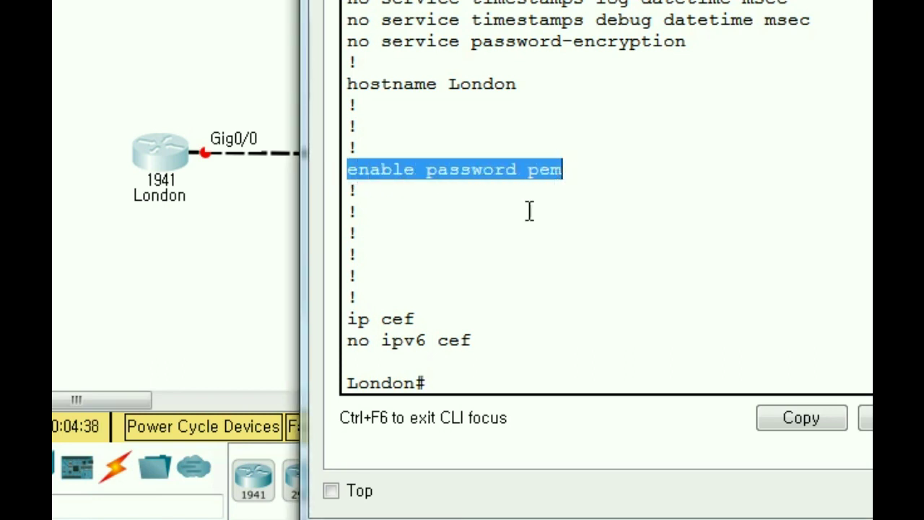
left_click(440, 381)
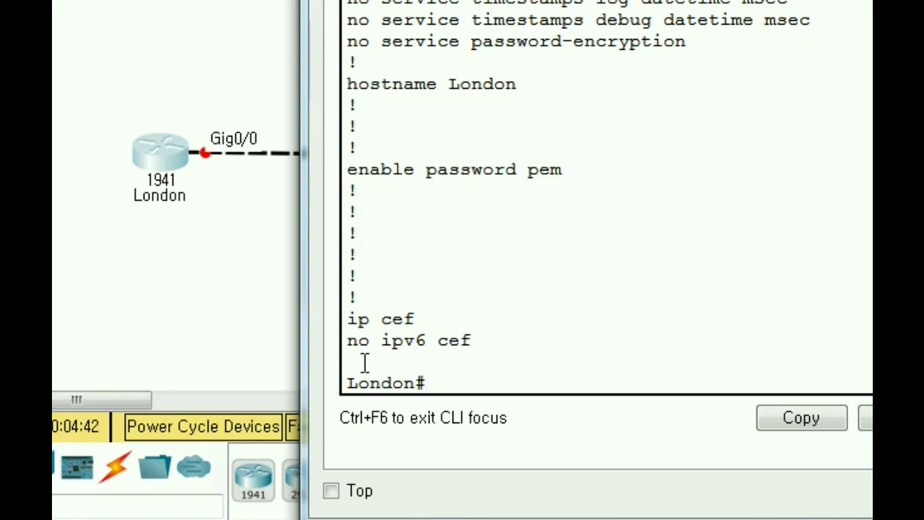
type("conf")
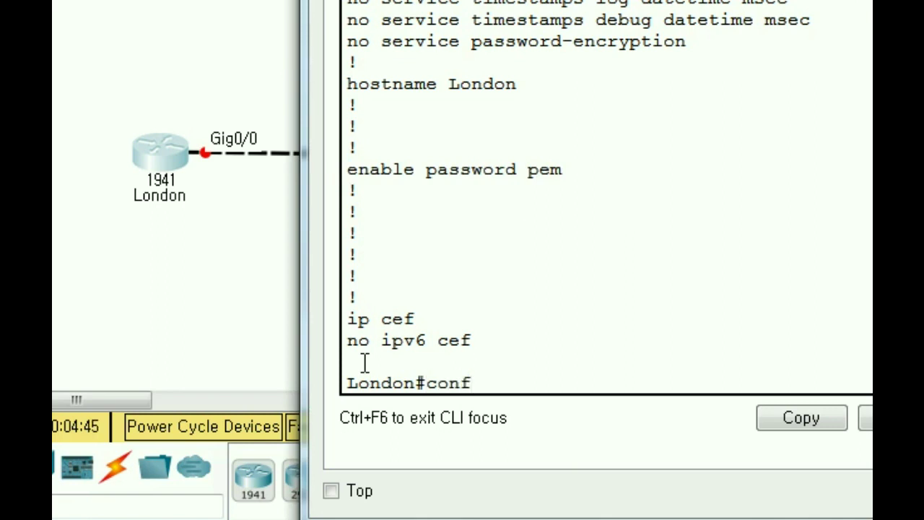
type(" t")
key("Return")
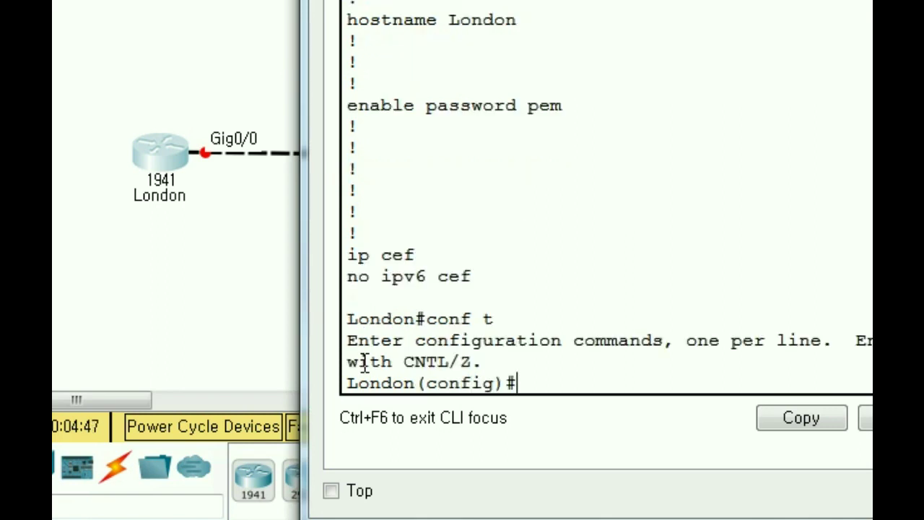
- Enable 'service password-encryption', then exit back to the London# prompt
type("serv")
key("Tab")
type("pa")
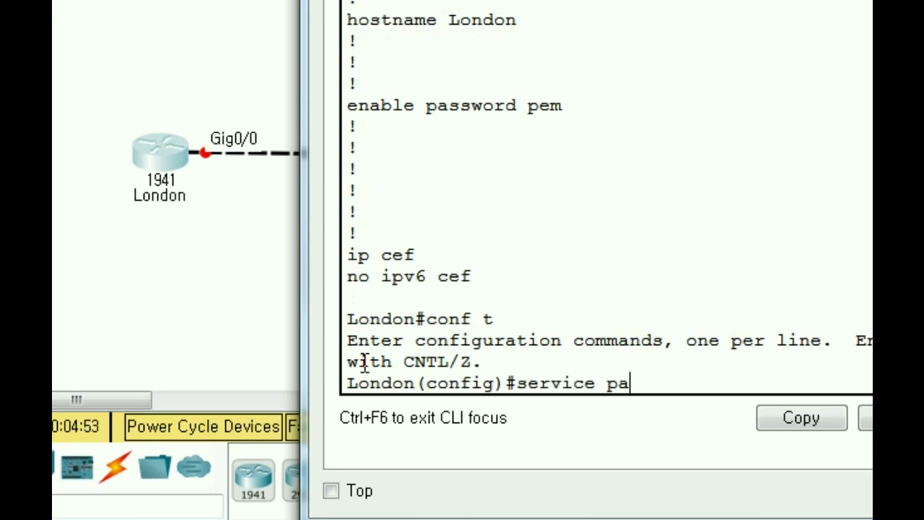
type("ssword-")
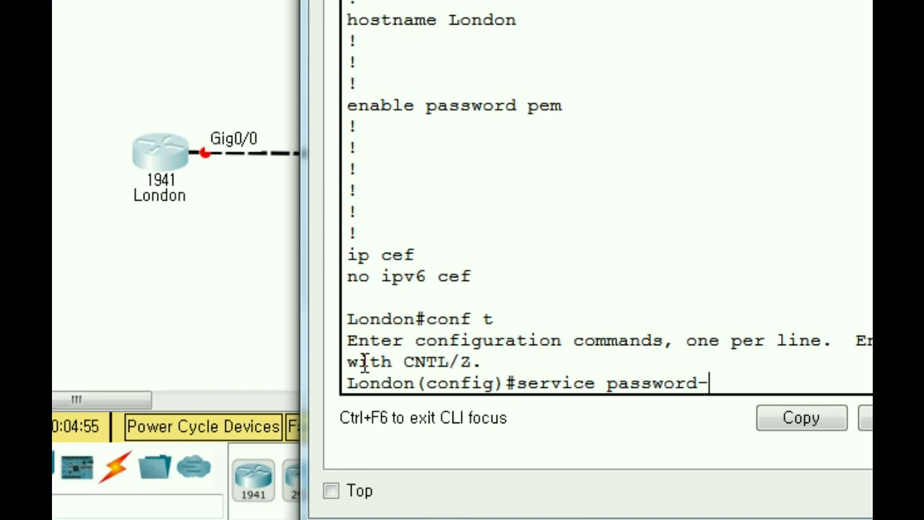
type("encry")
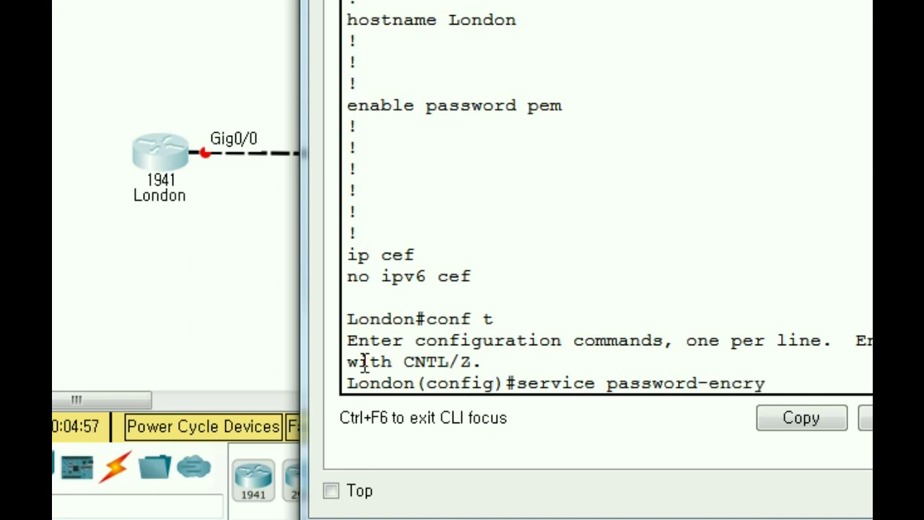
type("ption")
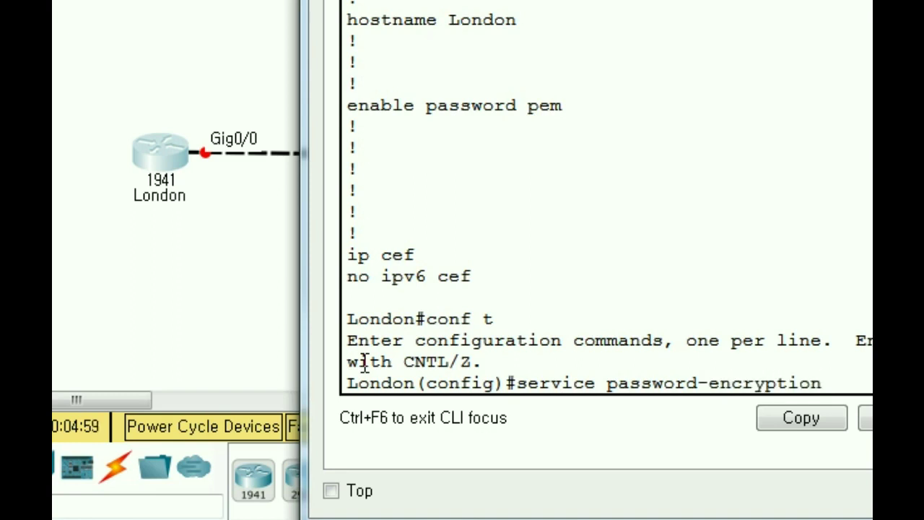
key("Return")
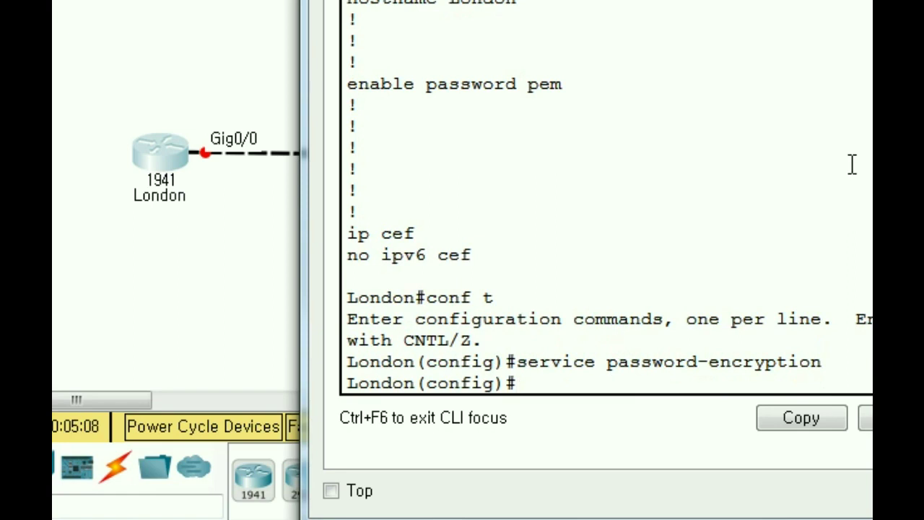
type("sh run")
key("Return")
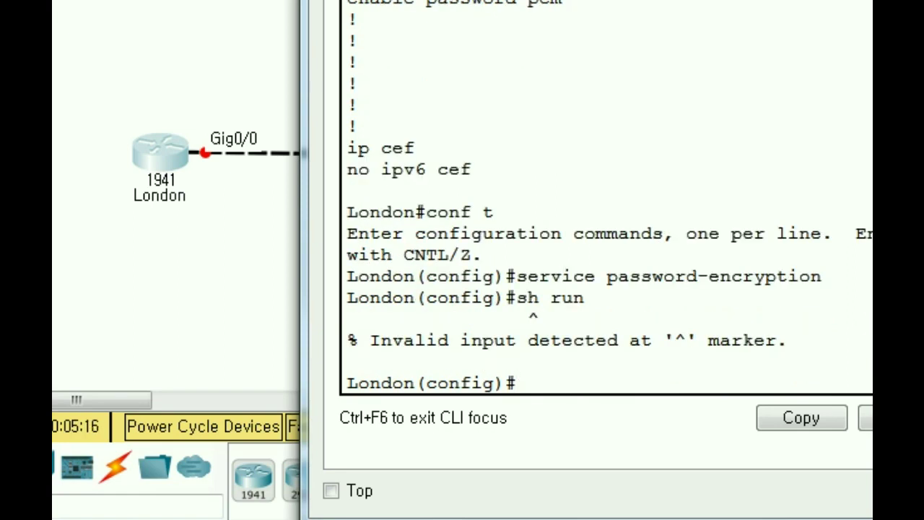
type("exit")
key("Return")
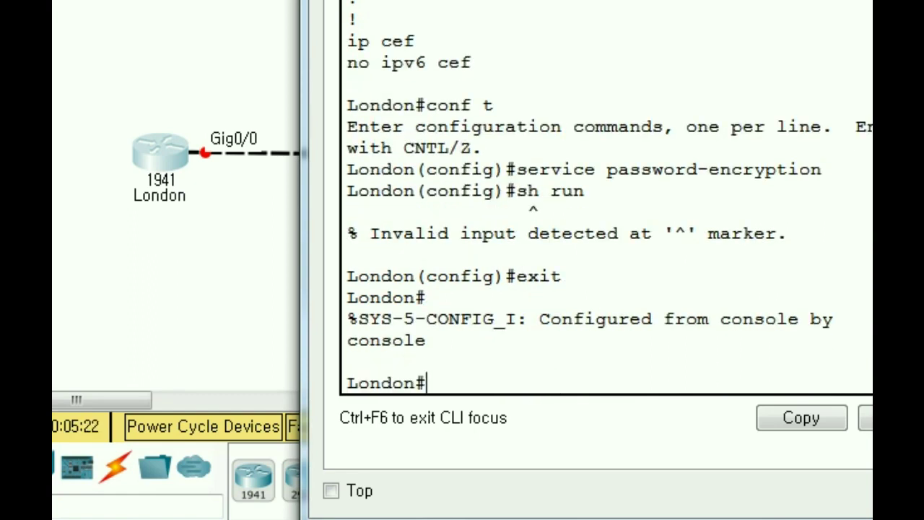
- List London's running config and highlight the type 7 encrypted enable password
type("shru")
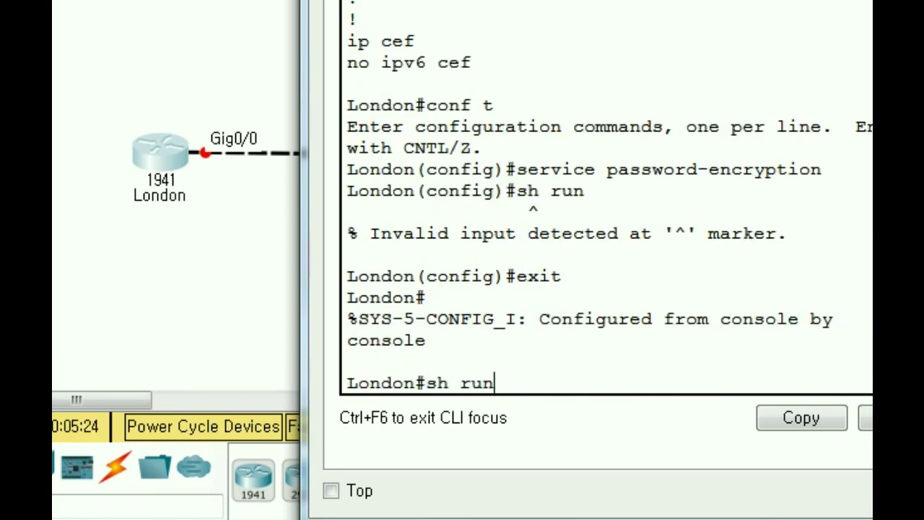
type("n")
key("Return")
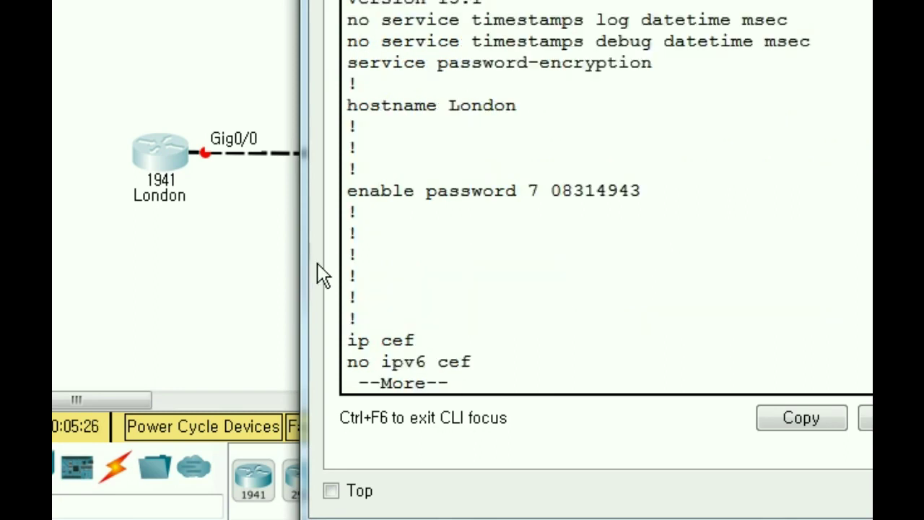
left_click_drag(415, 190, 549, 204)
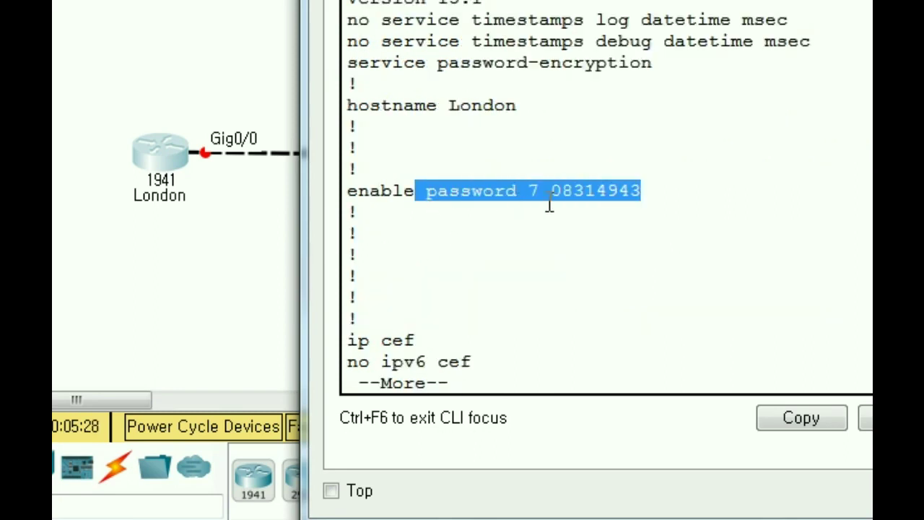
left_click(559, 190)
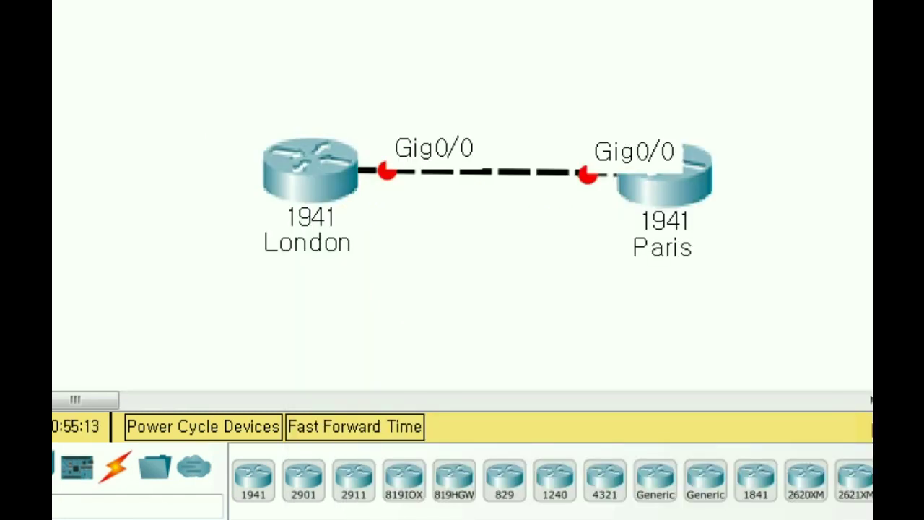